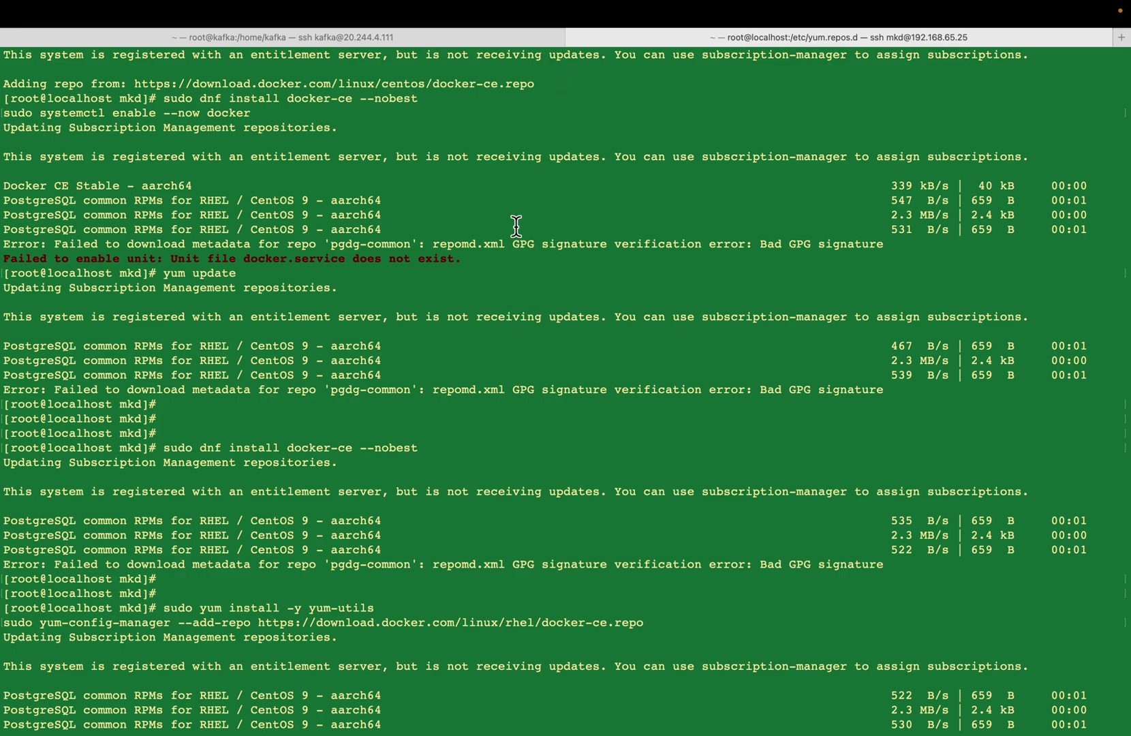
scroll(508, 318, up, 5)
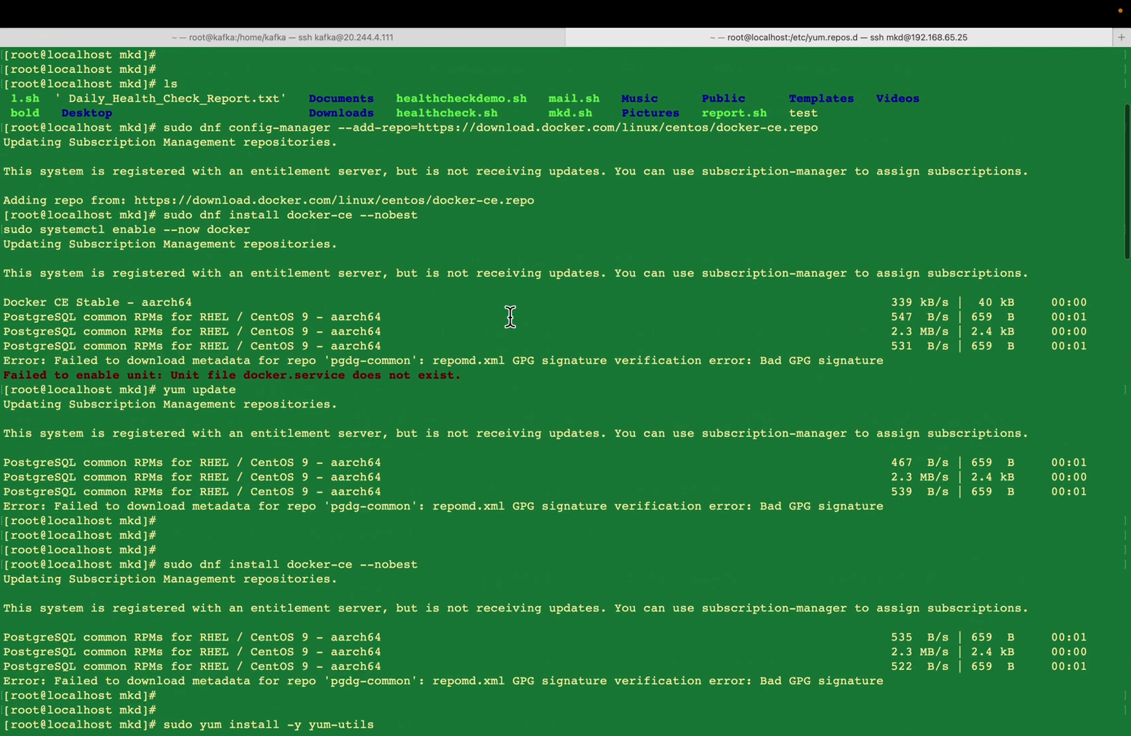
scroll(510, 317, up, 2)
scroll(510, 317, up, 5)
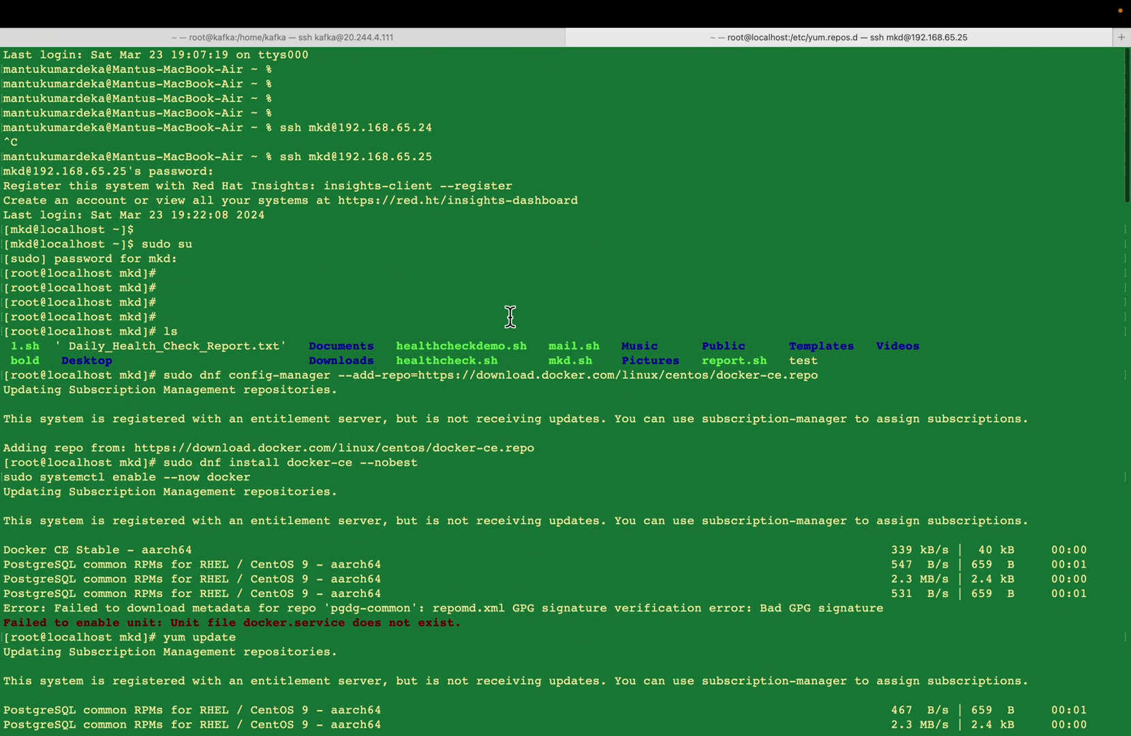
scroll(510, 317, down, 1)
scroll(510, 317, down, 2)
scroll(510, 317, down, 4)
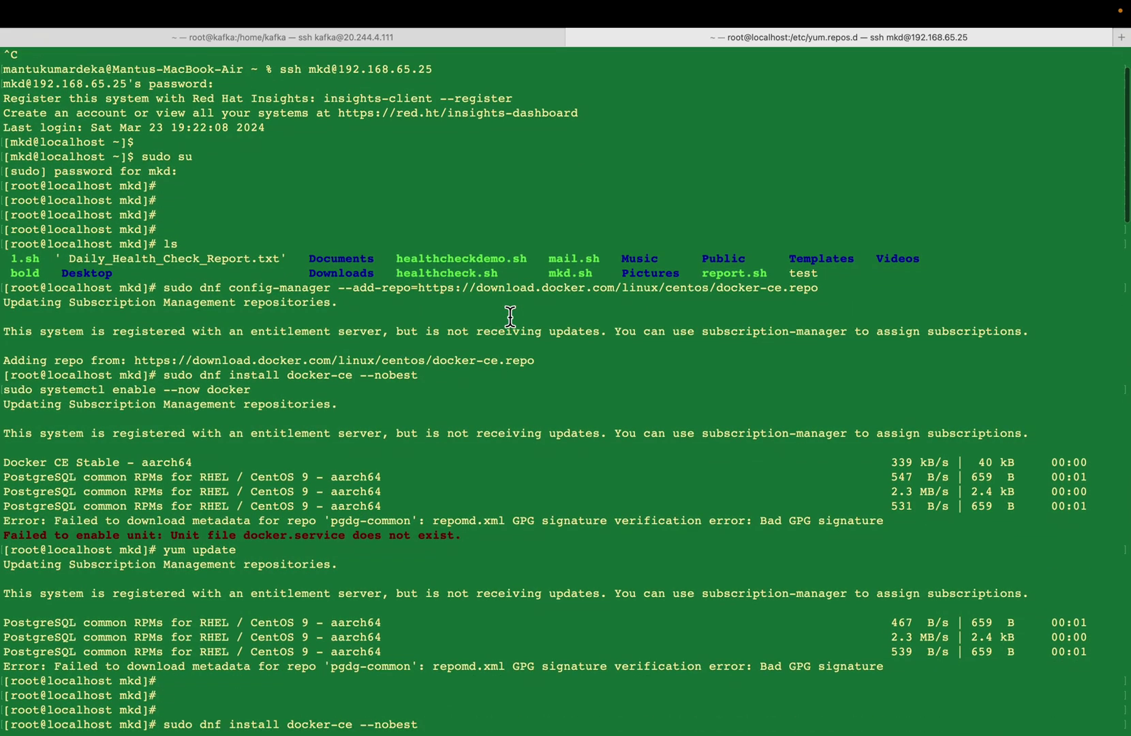
scroll(510, 317, down, 1)
scroll(510, 317, down, 2)
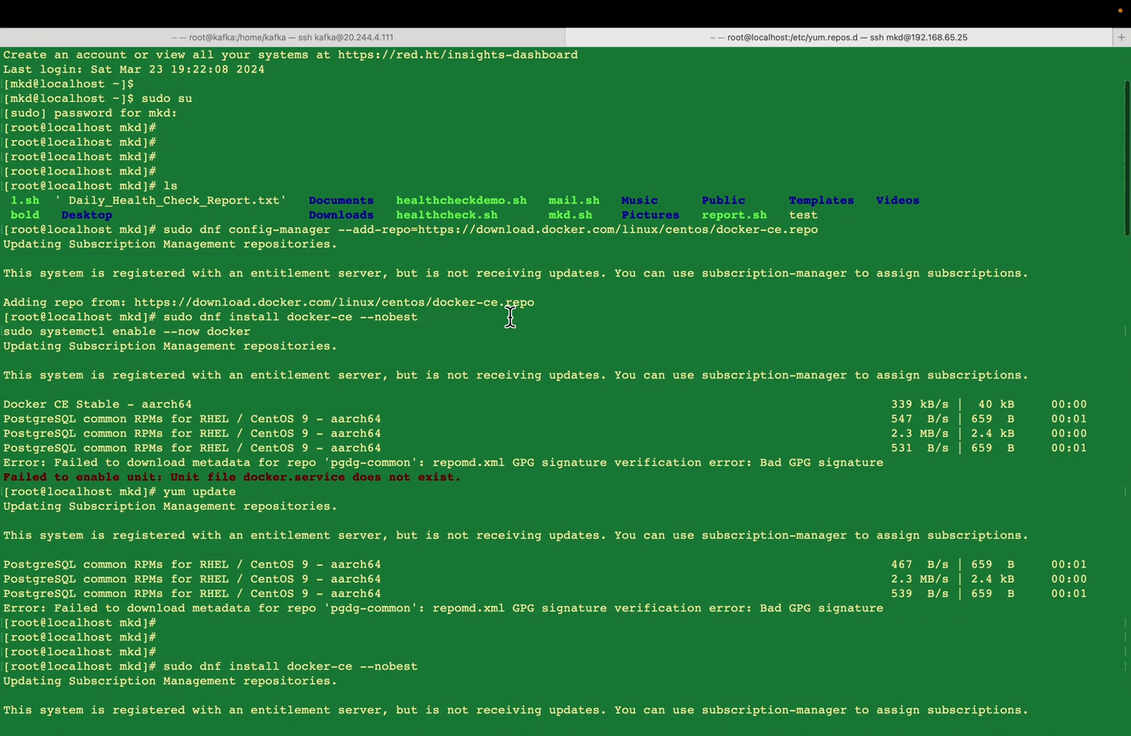
scroll(509, 317, down, 3)
scroll(510, 317, down, 1)
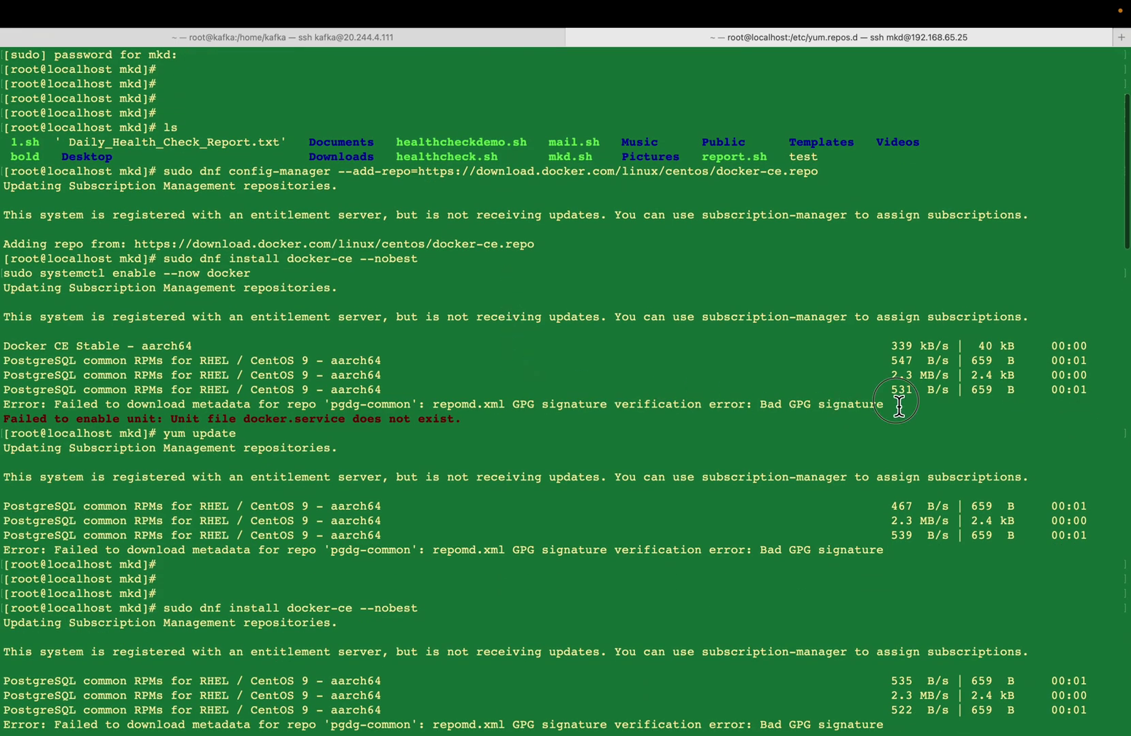
Highlight the Bad GPG signature error, the yum.repos.d directory change and the yum-utils install command.
drag(899, 405, 3, 409)
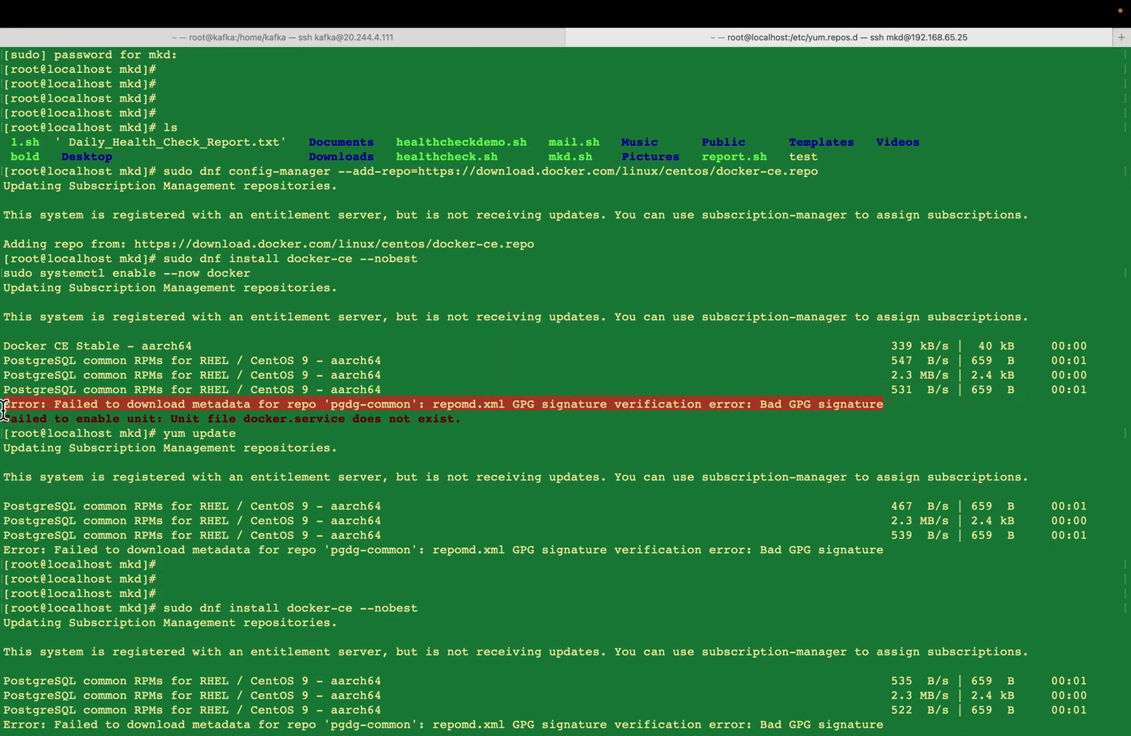
scroll(471, 440, down, 5)
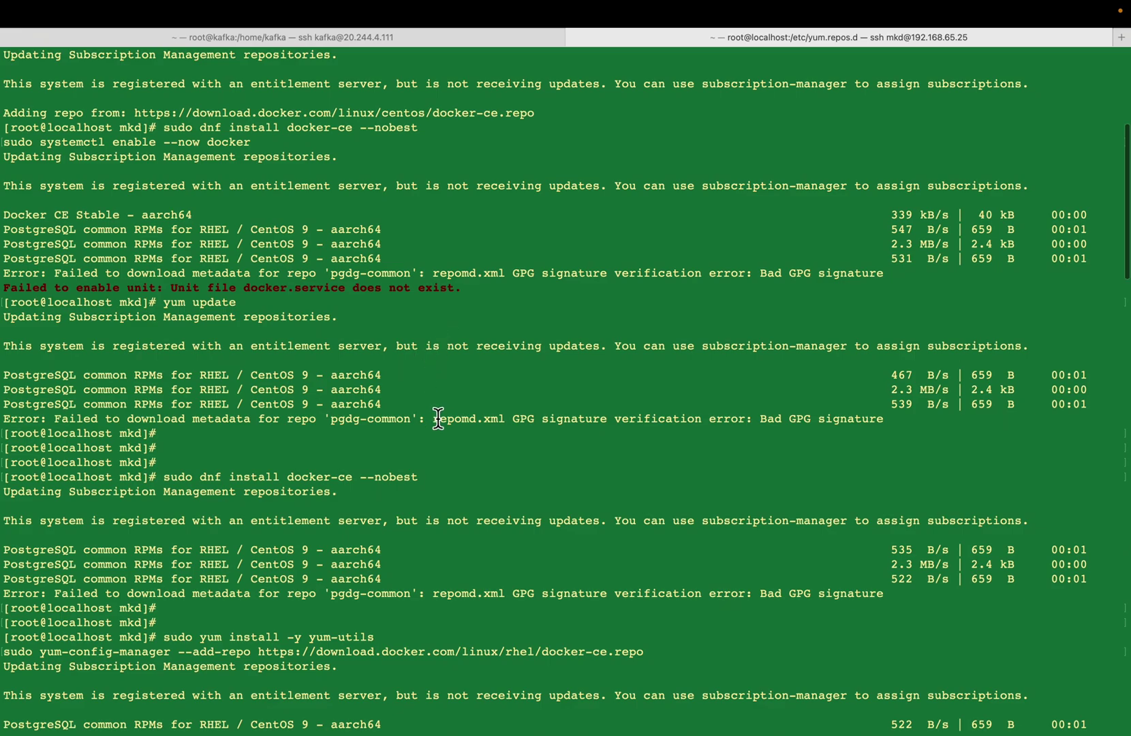
scroll(438, 418, down, 2)
scroll(438, 419, down, 1)
scroll(439, 419, down, 2)
scroll(438, 419, down, 4)
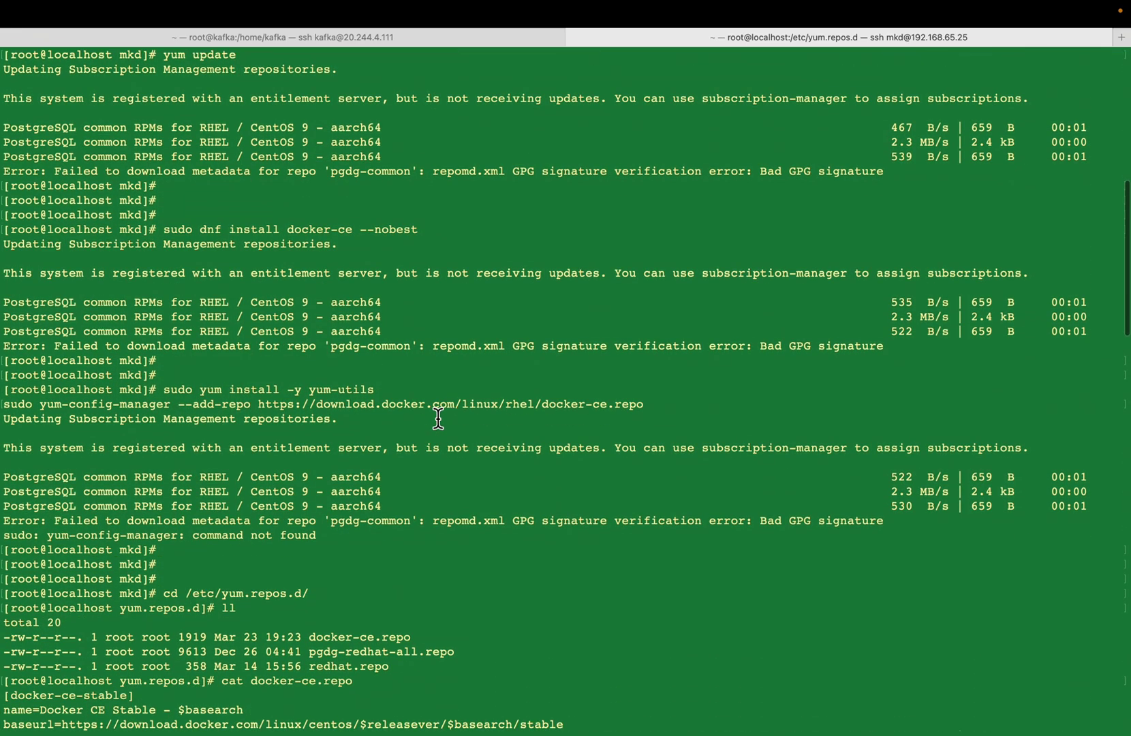
scroll(439, 419, down, 2)
scroll(439, 419, down, 2)
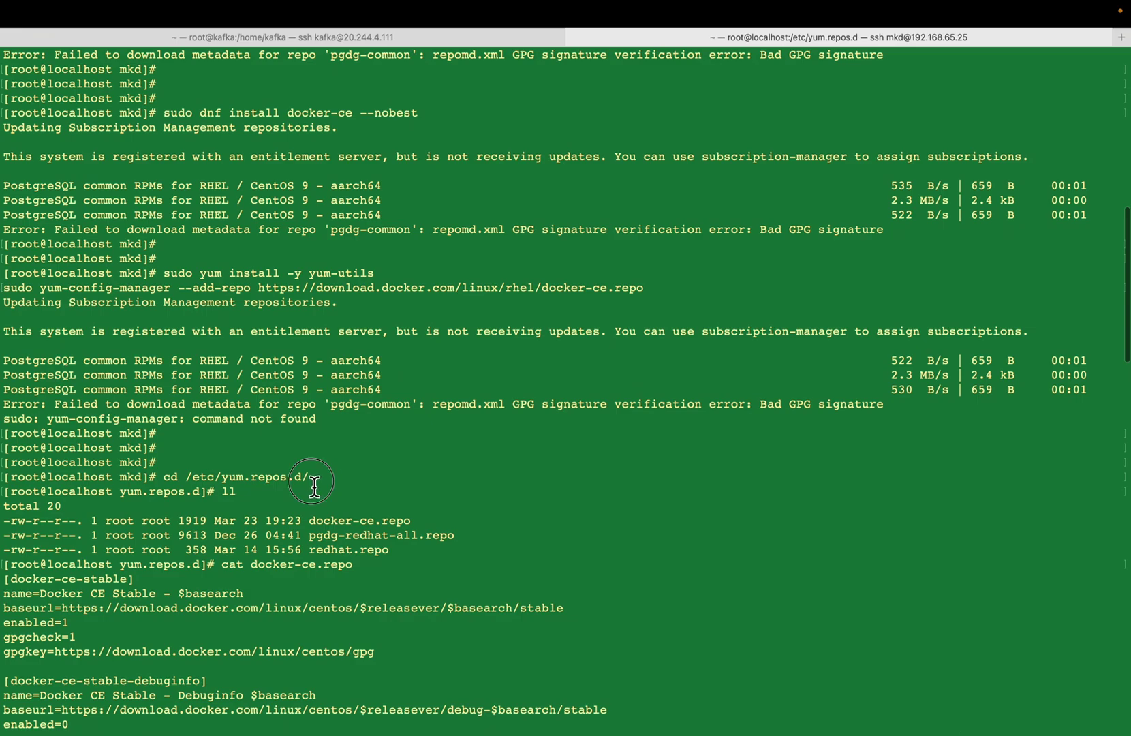
drag(309, 479, 162, 478)
click(398, 466)
drag(885, 409, 7, 404)
drag(384, 276, 166, 275)
drag(385, 275, 166, 275)
drag(882, 406, 3, 405)
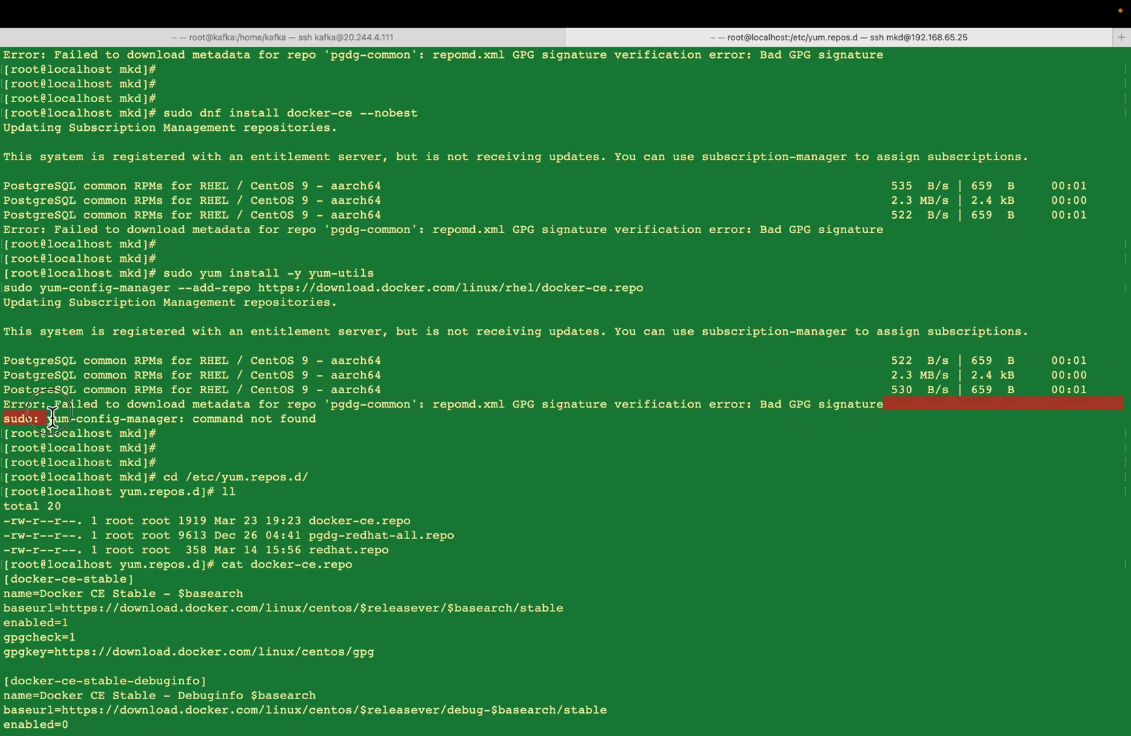
scroll(569, 480, down, 5)
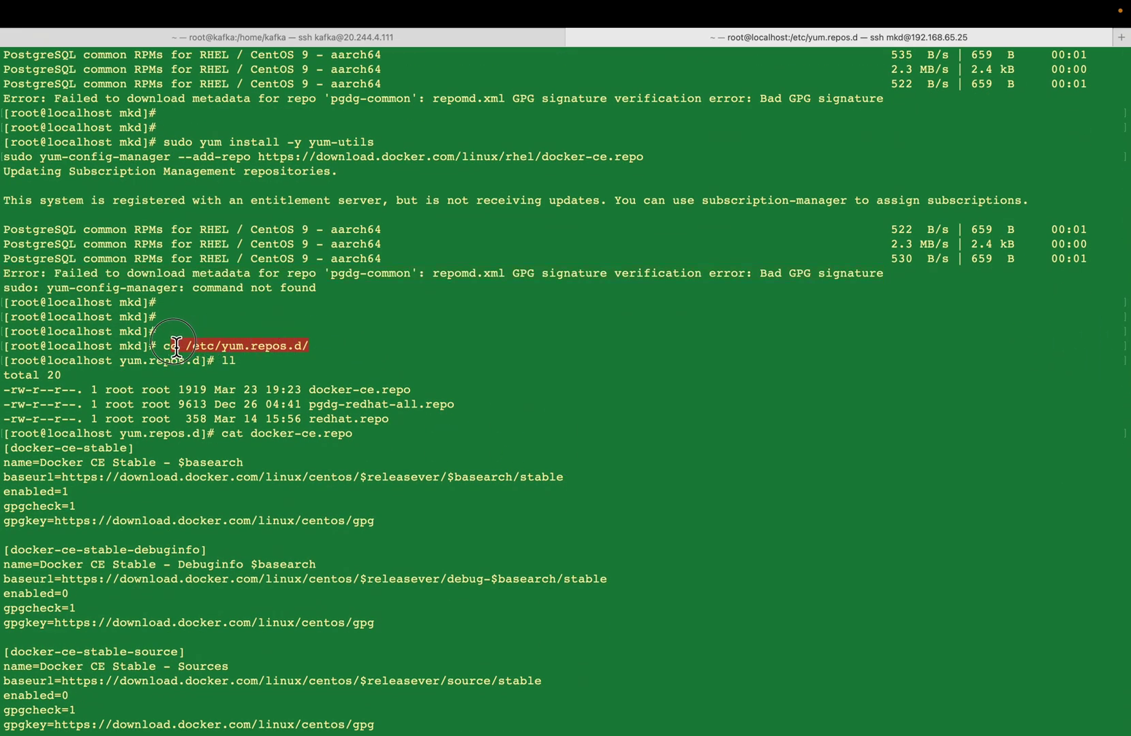
Highlight the yum.repos.d change, the pgdg-redhat-all.repo file and its rename to pgdg-redhat-all.repo.old.
drag(310, 347, 157, 346)
scroll(446, 381, down, 2)
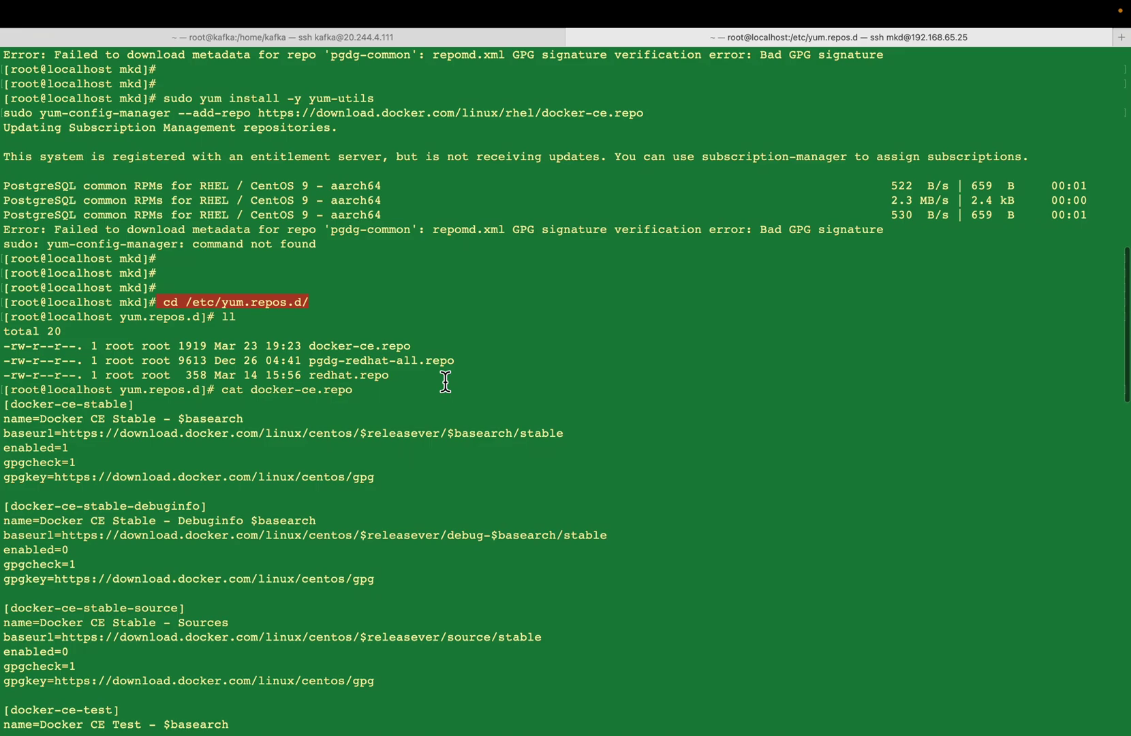
scroll(446, 381, down, 1)
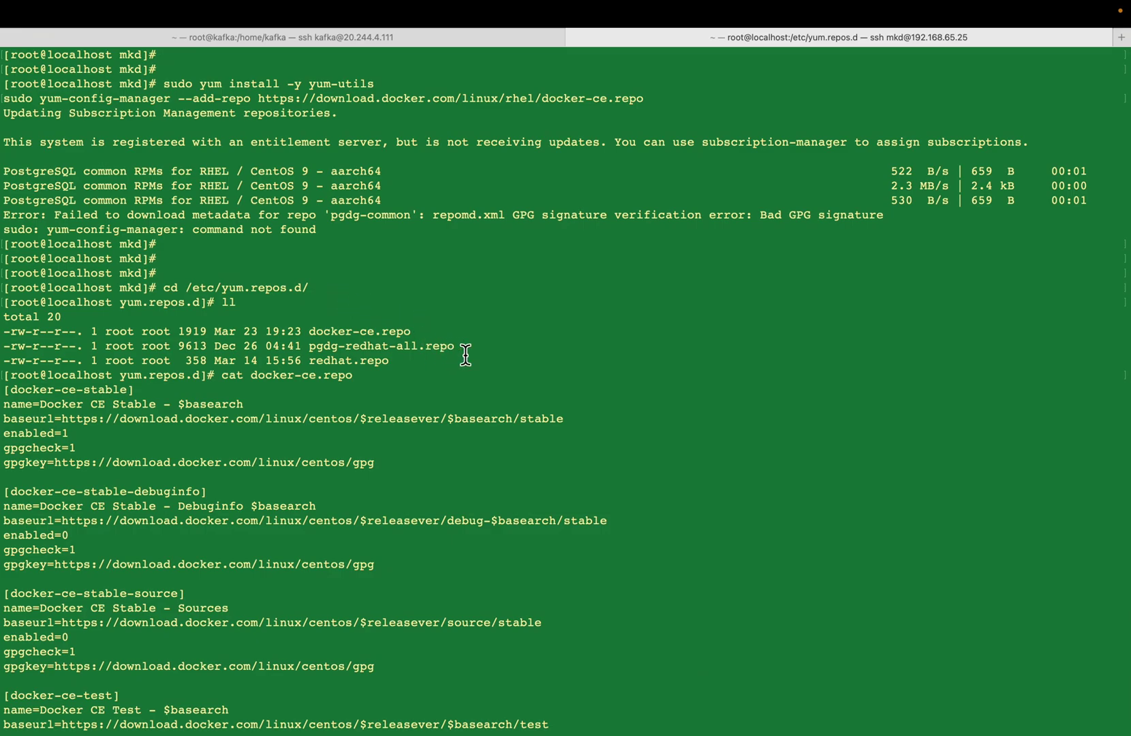
drag(455, 346, 309, 346)
scroll(572, 354, down, 3)
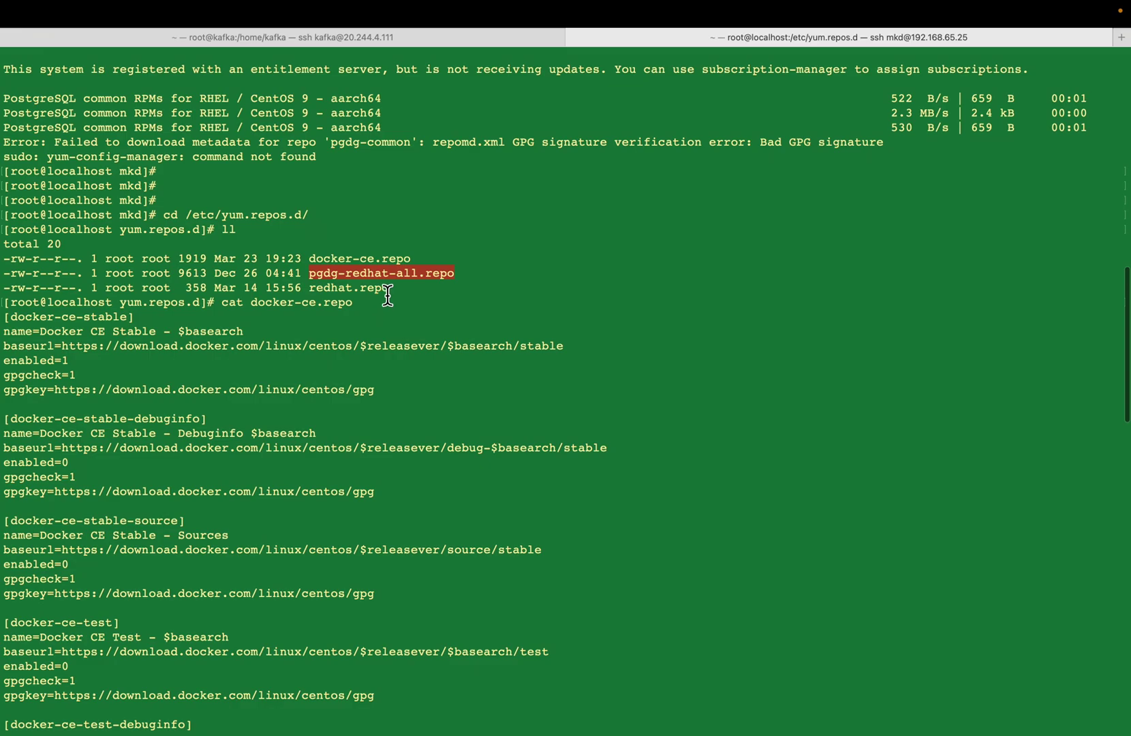
scroll(536, 389, down, 5)
scroll(536, 389, down, 10)
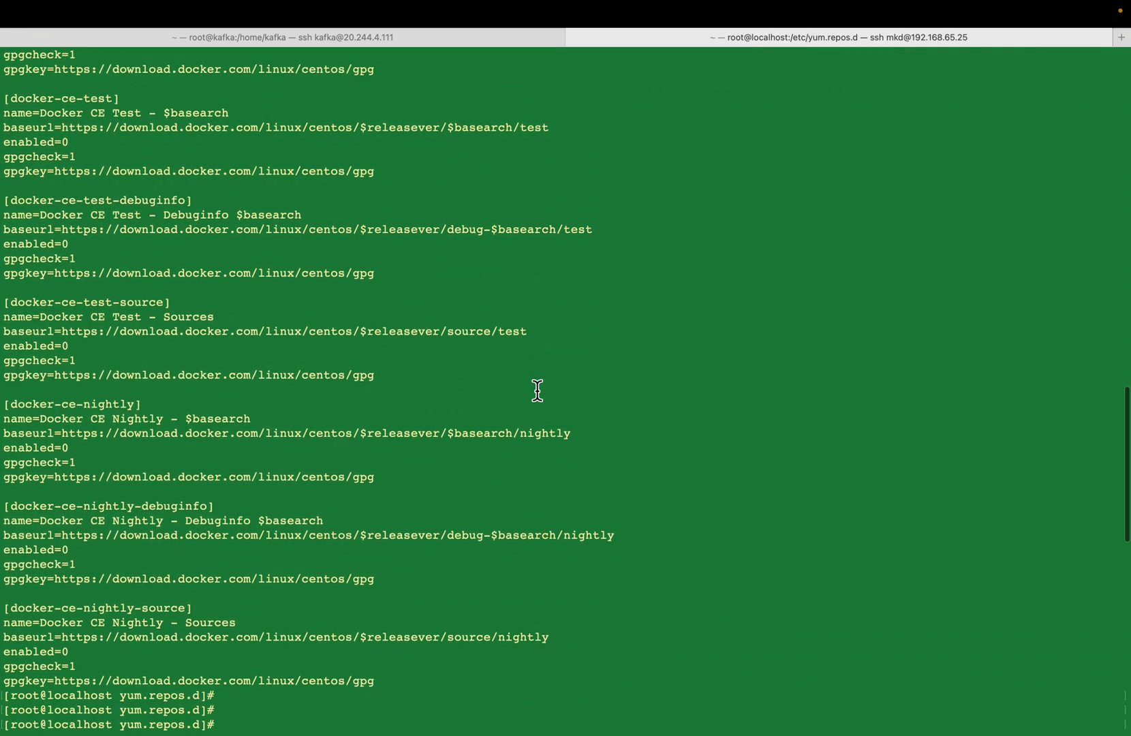
scroll(537, 389, down, 5)
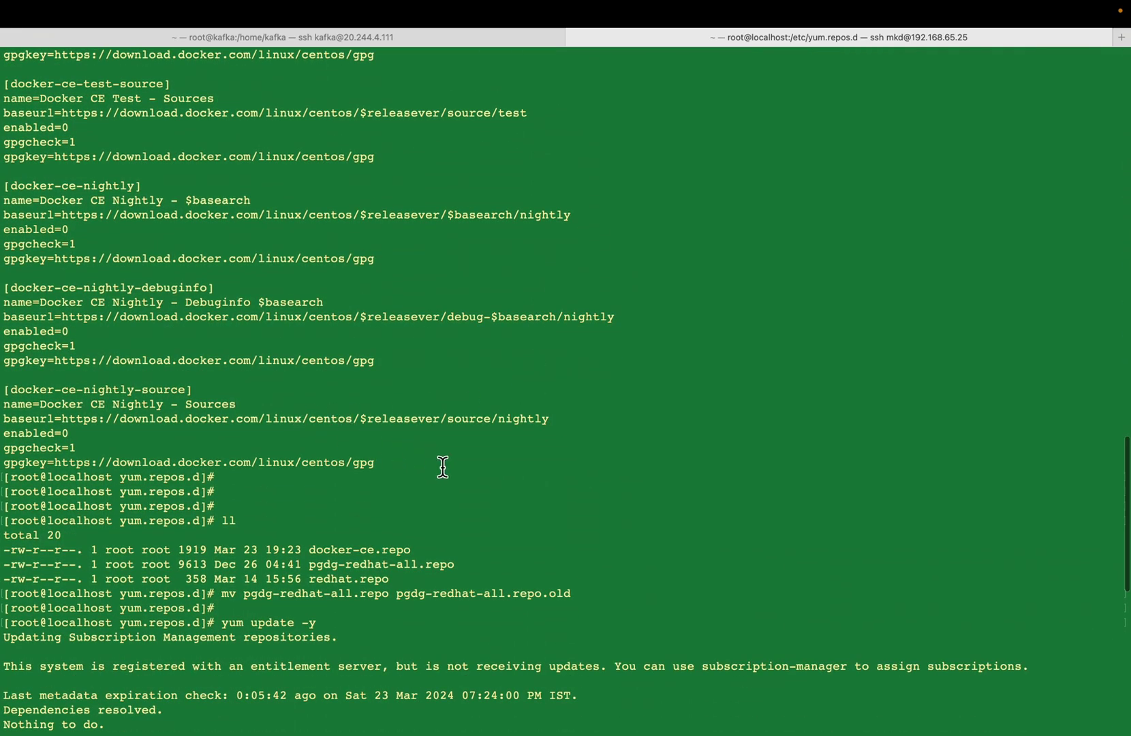
scroll(443, 468, down, 2)
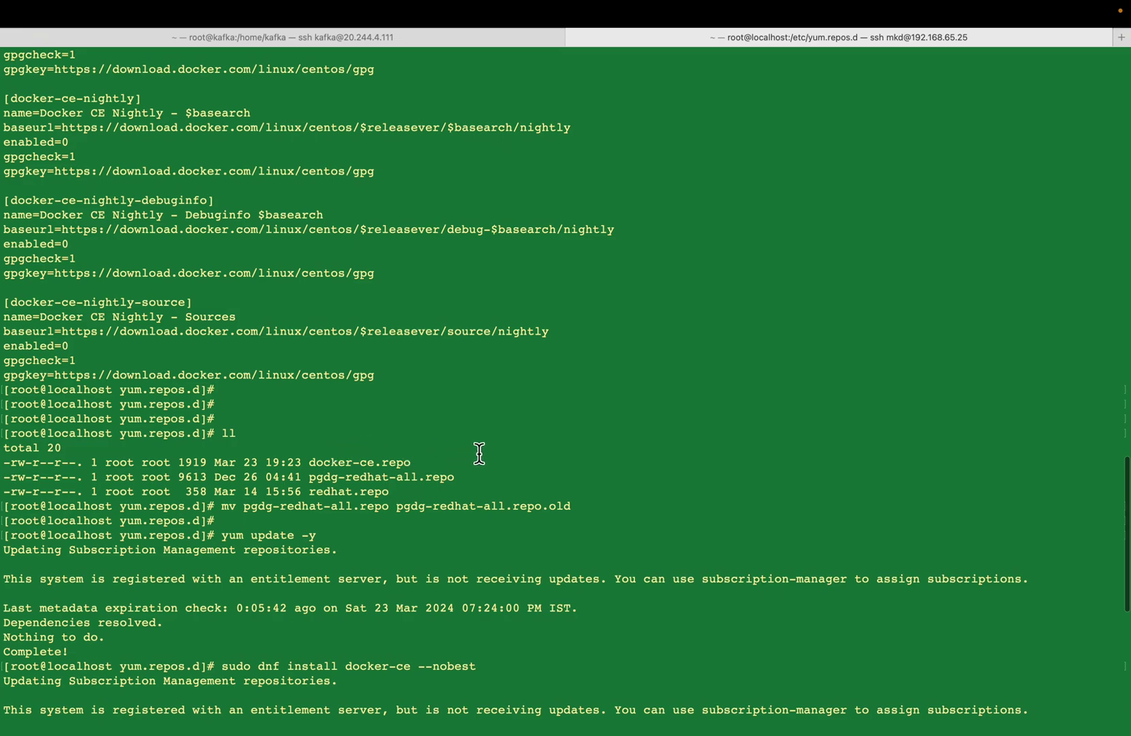
mouse_move(575, 390)
mouse_down()
mouse_move(351, 400)
mouse_move(223, 390)
mouse_up()
scroll(426, 424, down, 2)
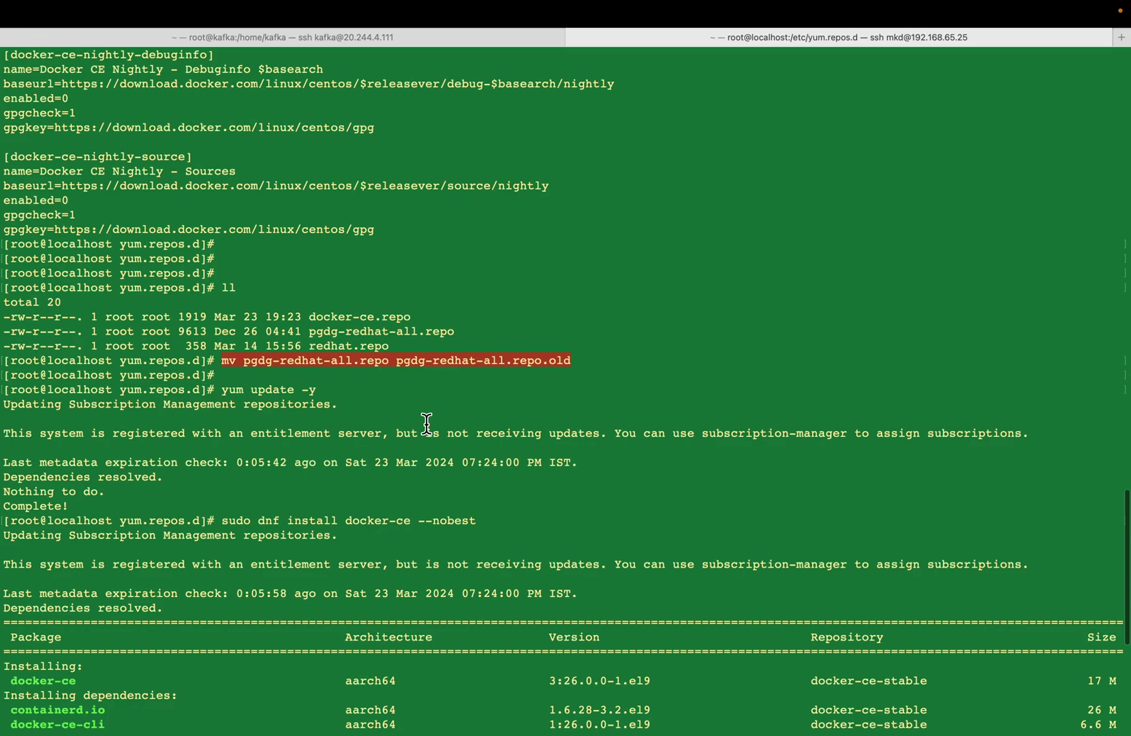
scroll(464, 396, down, 7)
scroll(463, 395, down, 2)
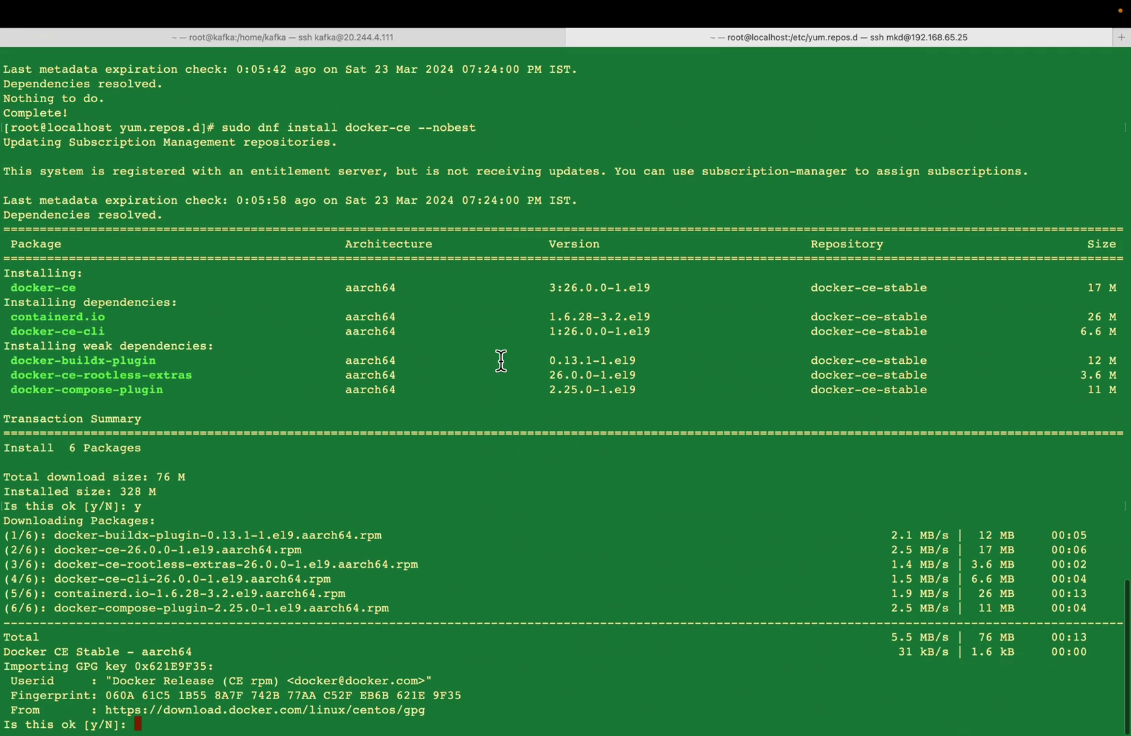
scroll(501, 360, up, 3)
scroll(466, 493, down, 3)
text(y)
Accept the Docker GPG key import so docker-ce and its five plugins install to Complete.
key(Return)
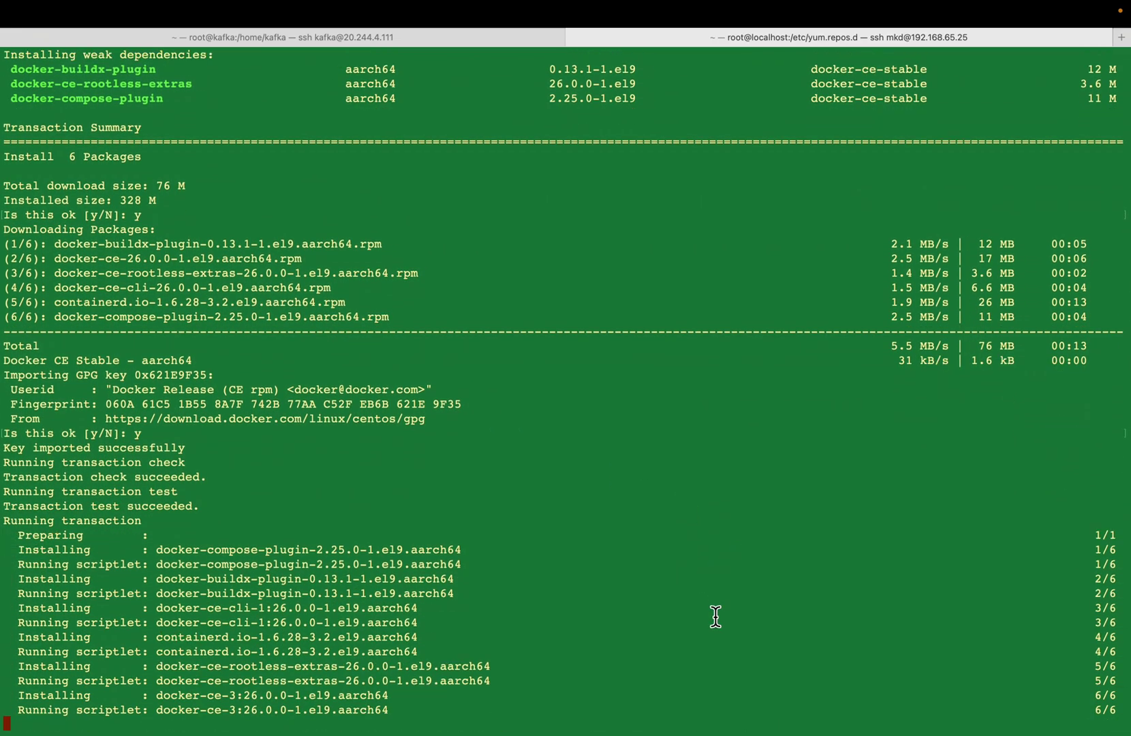
key(Return)
key(Return)
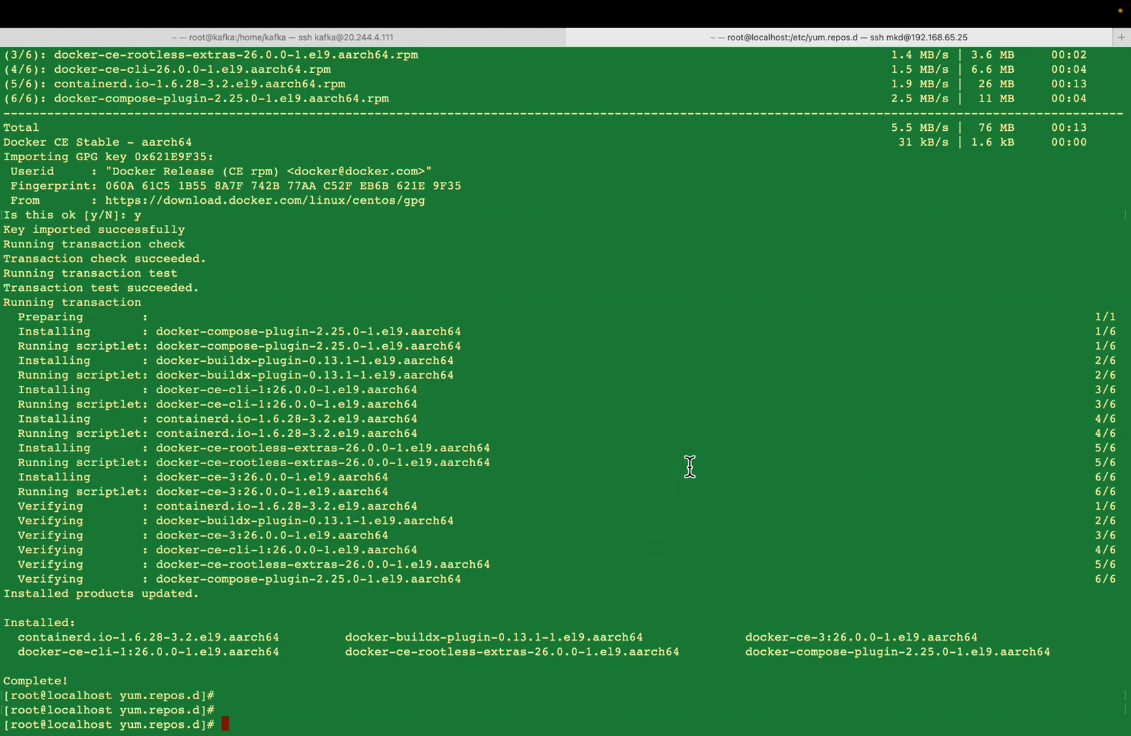
scroll(690, 467, up, 10)
scroll(690, 466, up, 10)
scroll(690, 467, up, 7)
scroll(691, 466, up, 3)
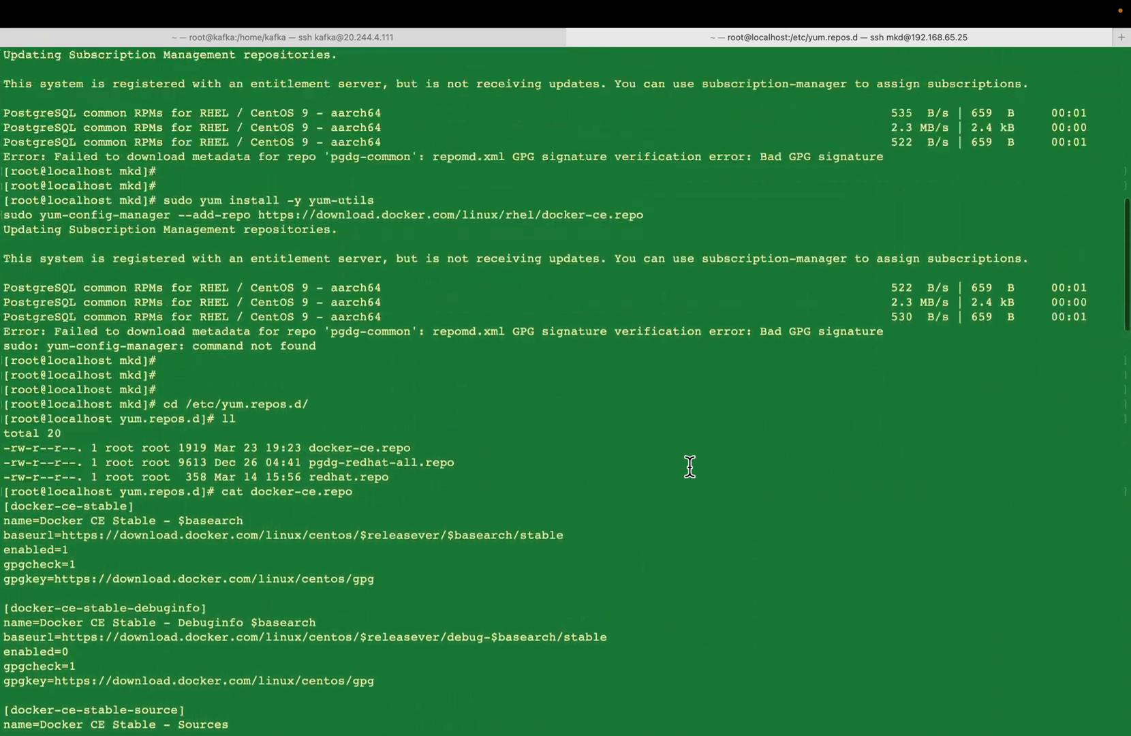
scroll(690, 467, up, 5)
scroll(691, 467, up, 2)
scroll(690, 467, up, 5)
scroll(691, 467, up, 5)
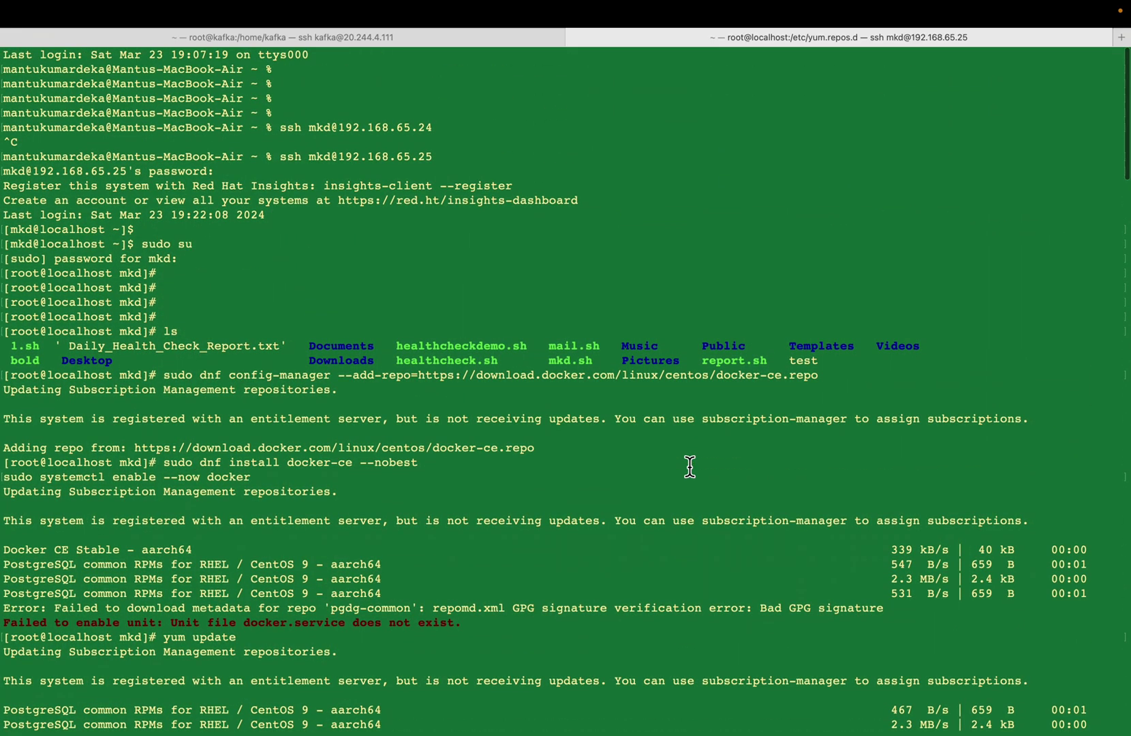
scroll(524, 279, down, 4)
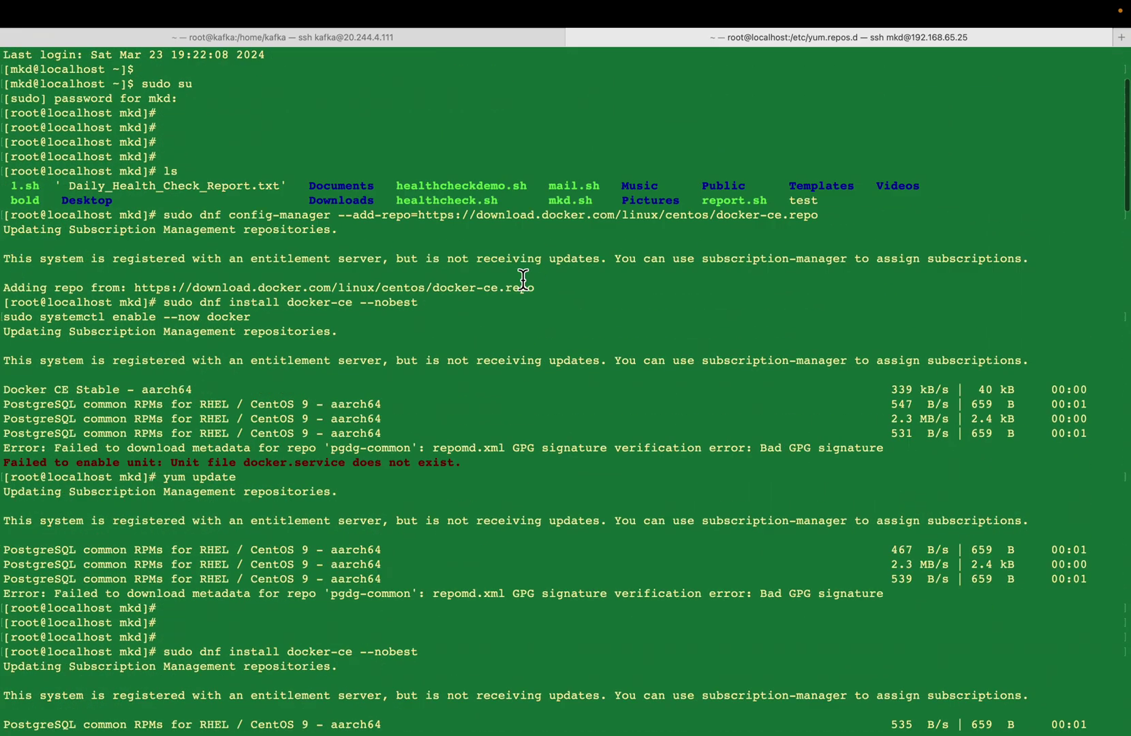
scroll(523, 279, down, 7)
scroll(524, 278, down, 1)
scroll(524, 279, down, 3)
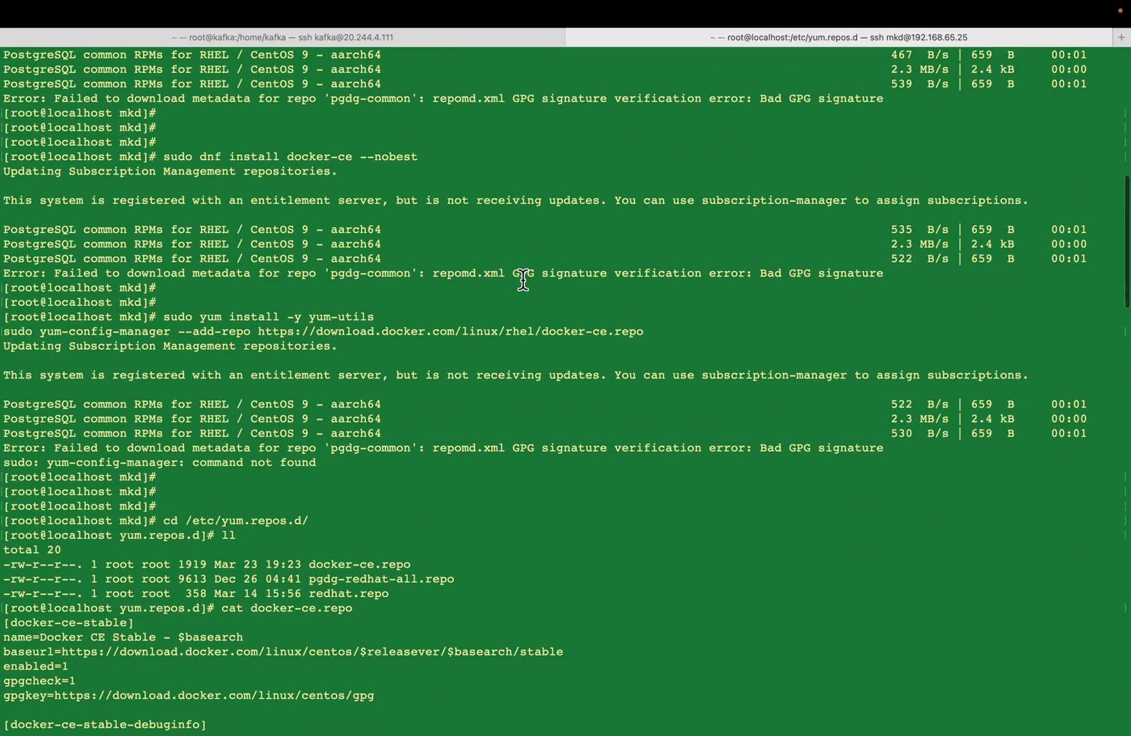
scroll(524, 280, down, 7)
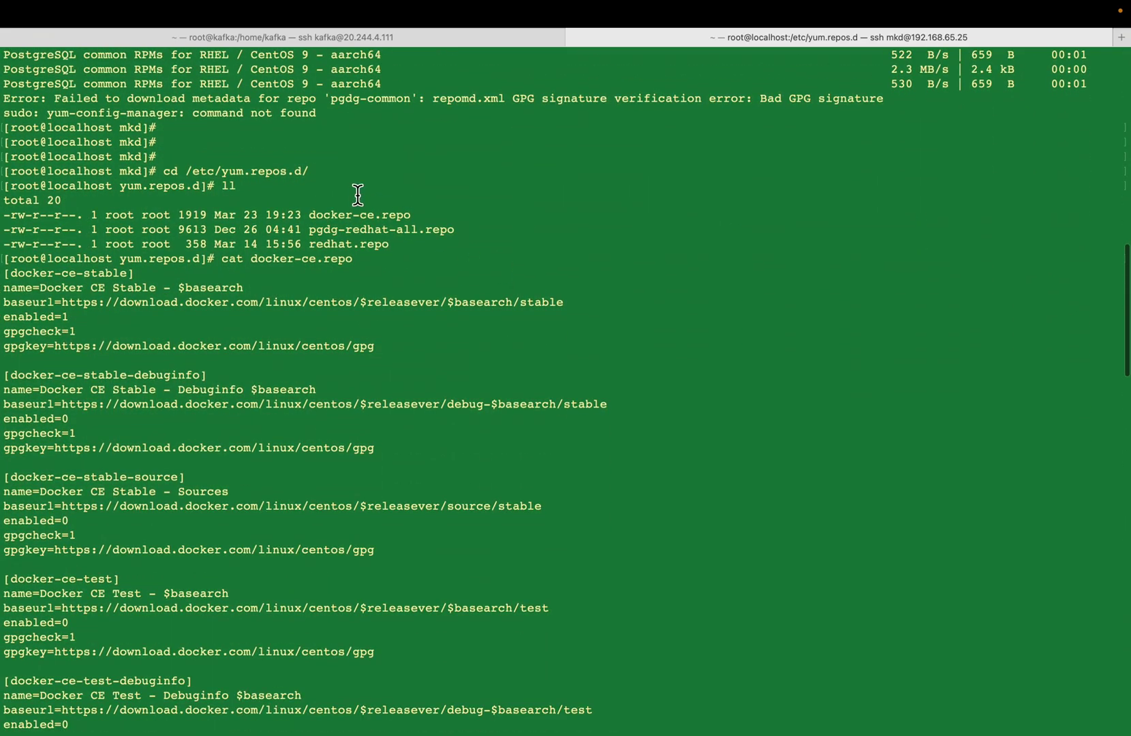
double_click(190, 173)
drag(190, 173, 161, 174)
drag(460, 231, 319, 237)
scroll(601, 374, down, 2)
scroll(601, 373, down, 10)
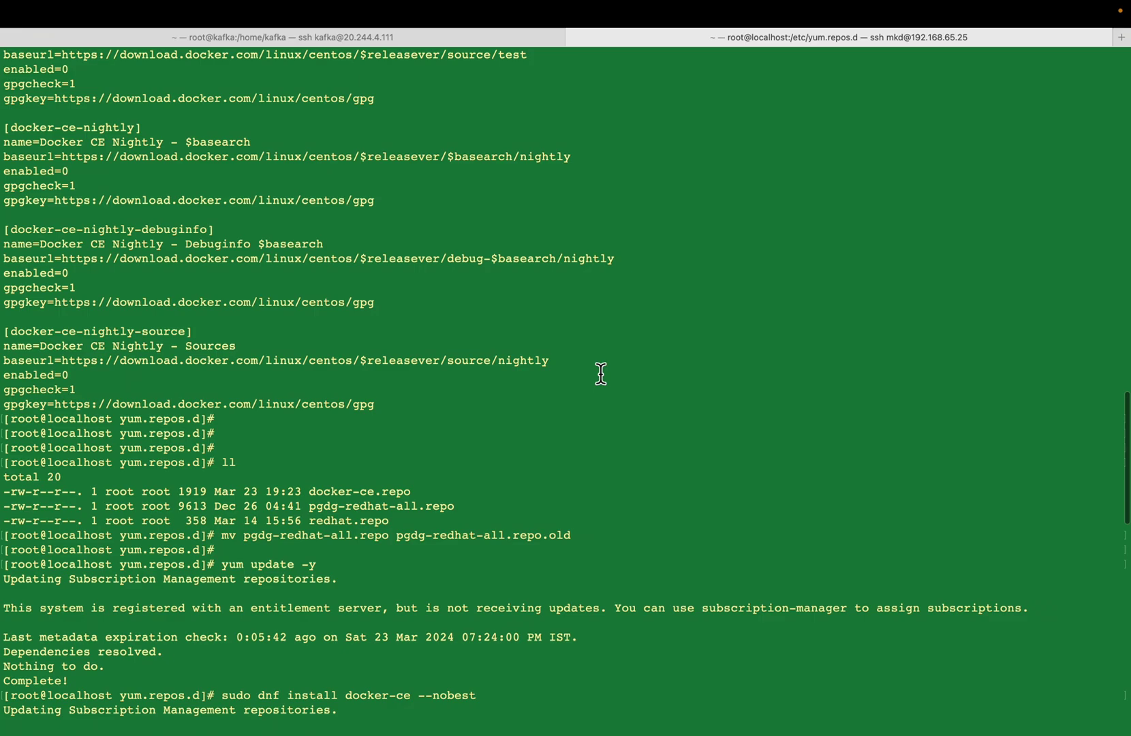
scroll(601, 374, up, 1)
scroll(601, 374, down, 3)
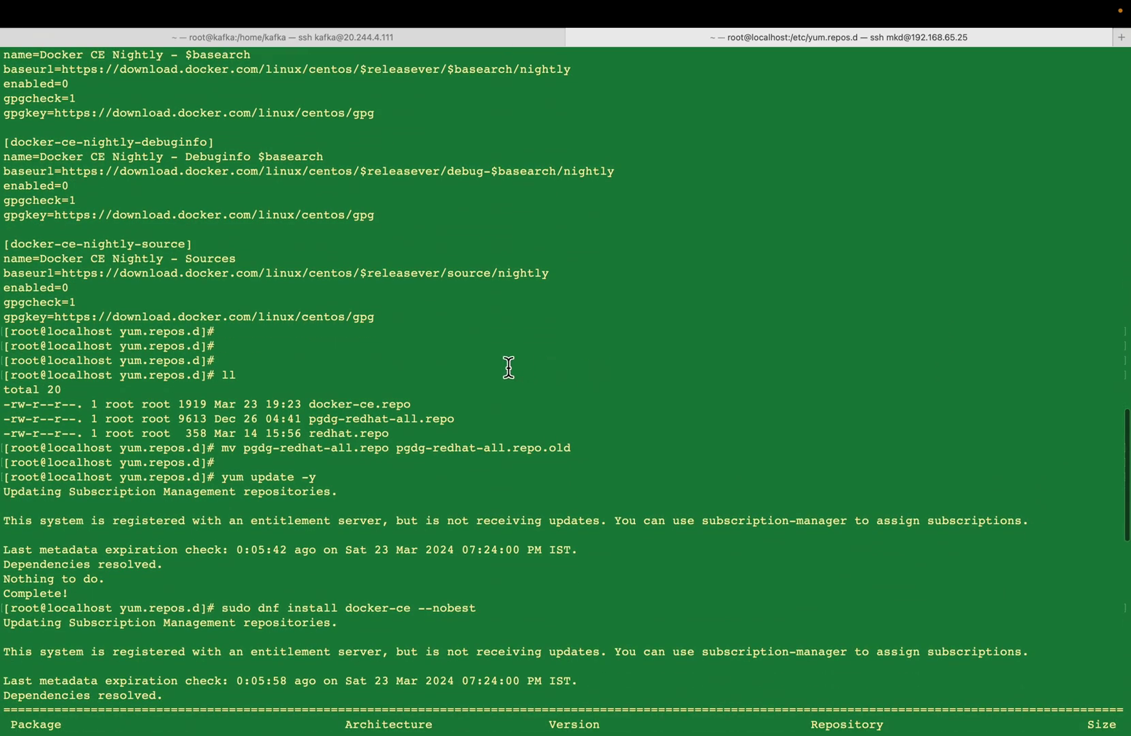
scroll(509, 367, down, 2)
scroll(495, 389, down, 3)
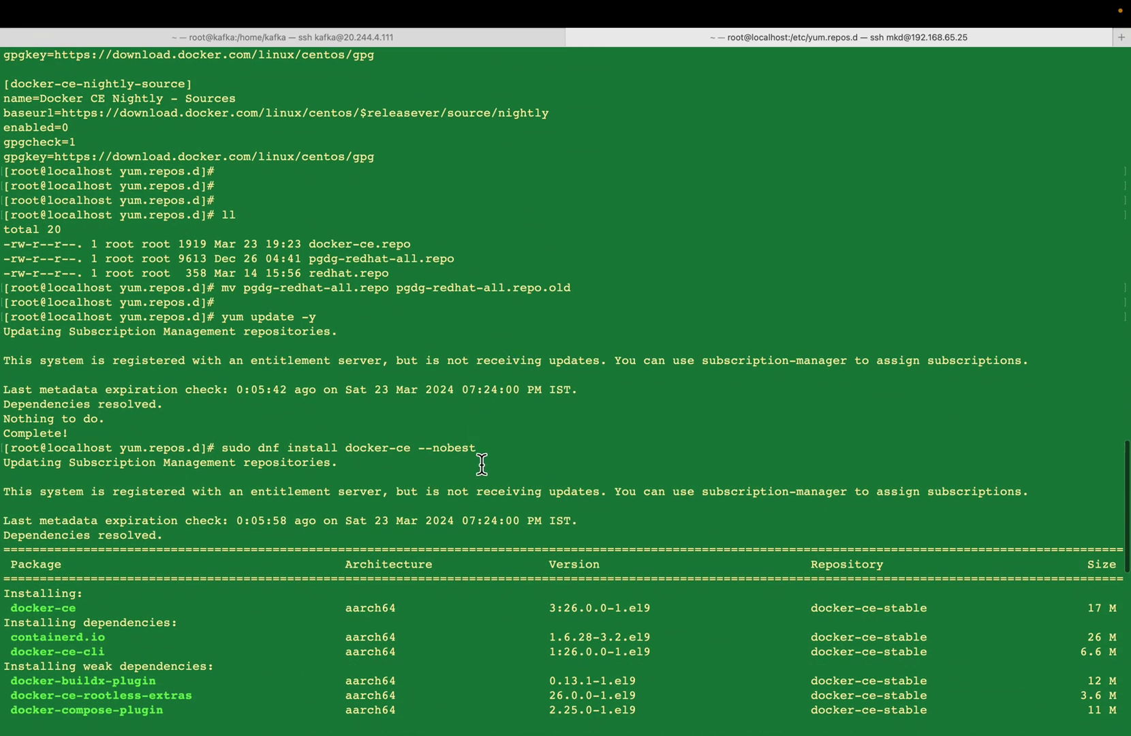
drag(485, 456, 222, 449)
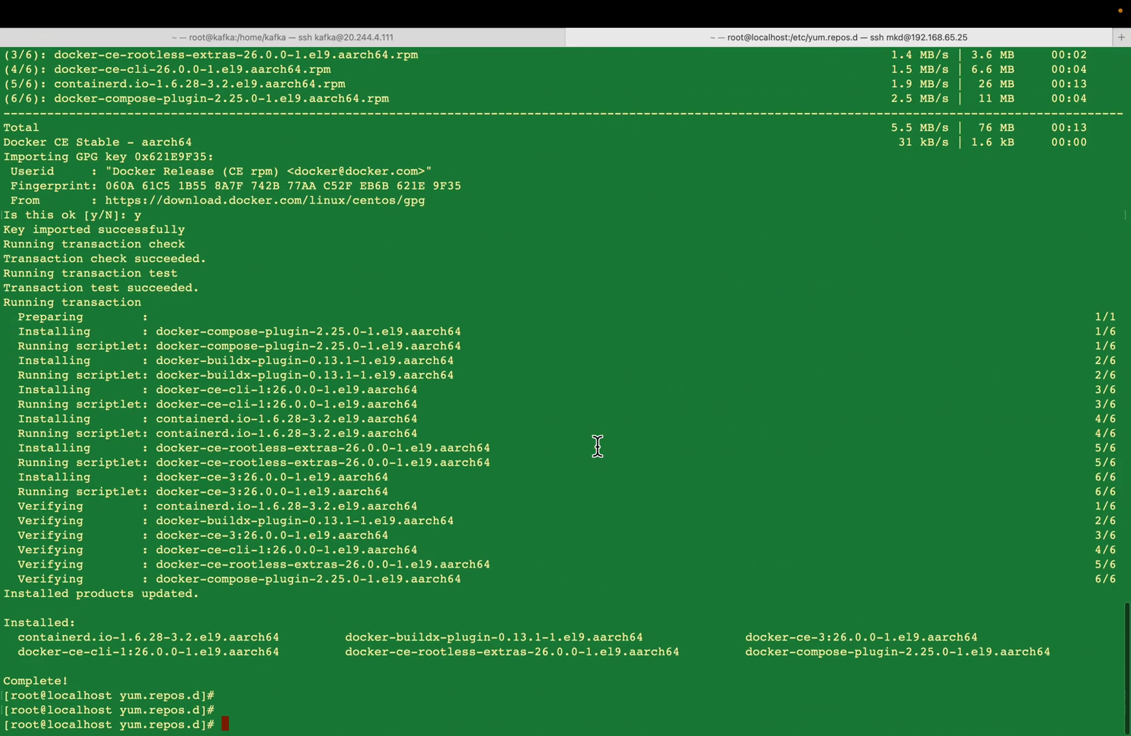
Run sudo systemctl enable --now docker, creating the docker.service symlink and starting Docker.
text(sudo dnf install docker-ce --nobest)
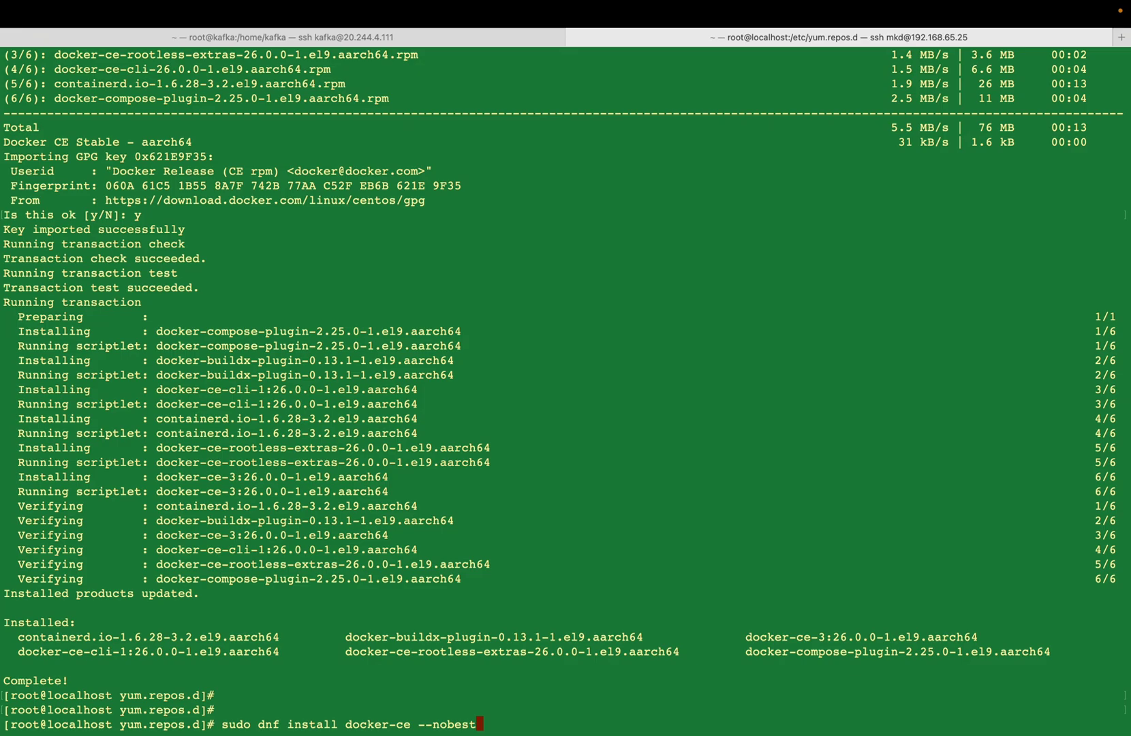
key(Up)
key(Up)
key(Up)
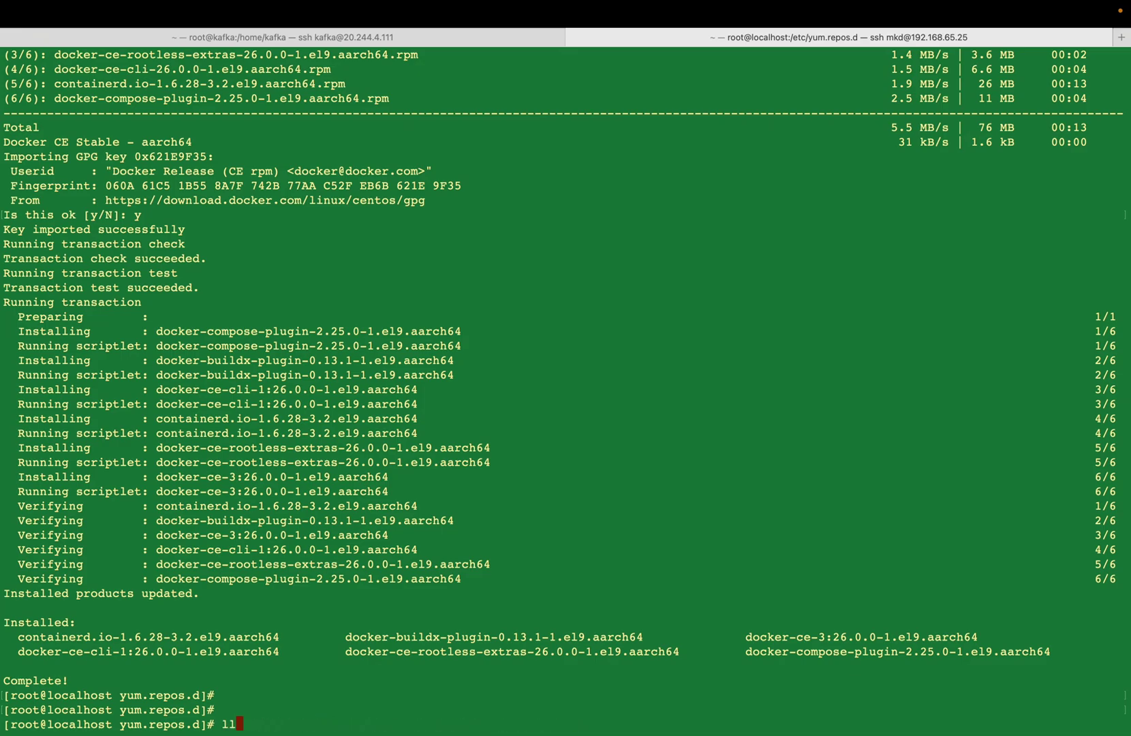
key(Up)
key(Up)
key(Up)
key(Up)
key(Up)
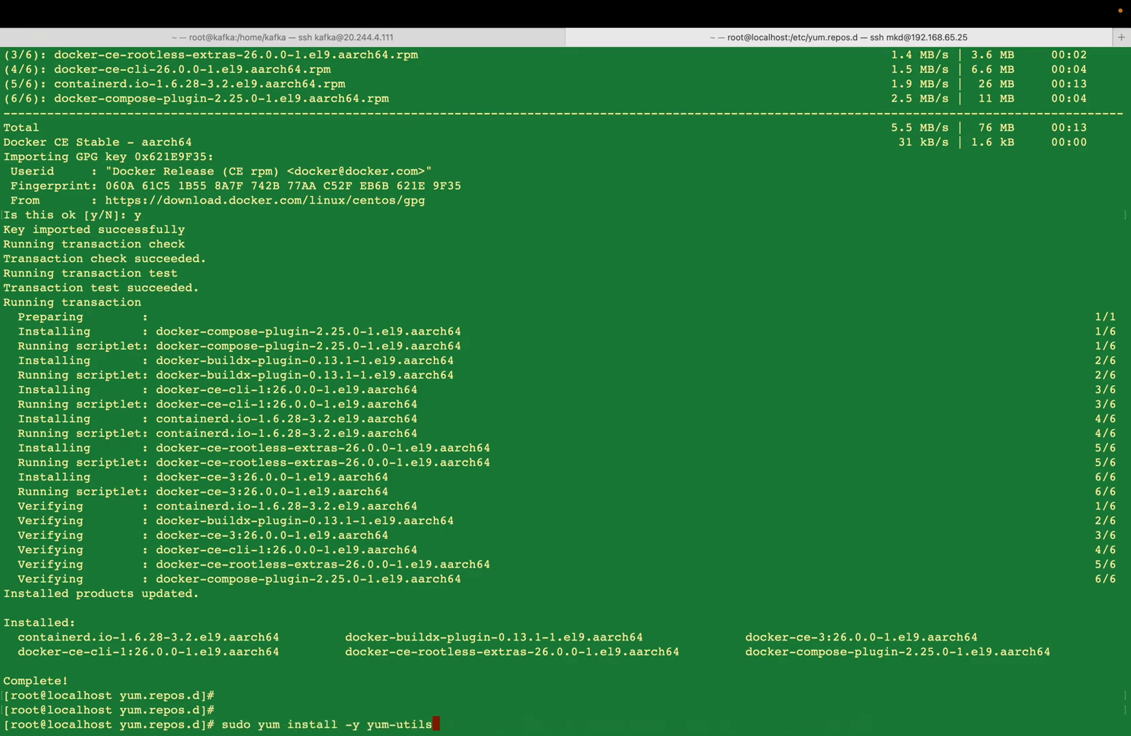
key(Up)
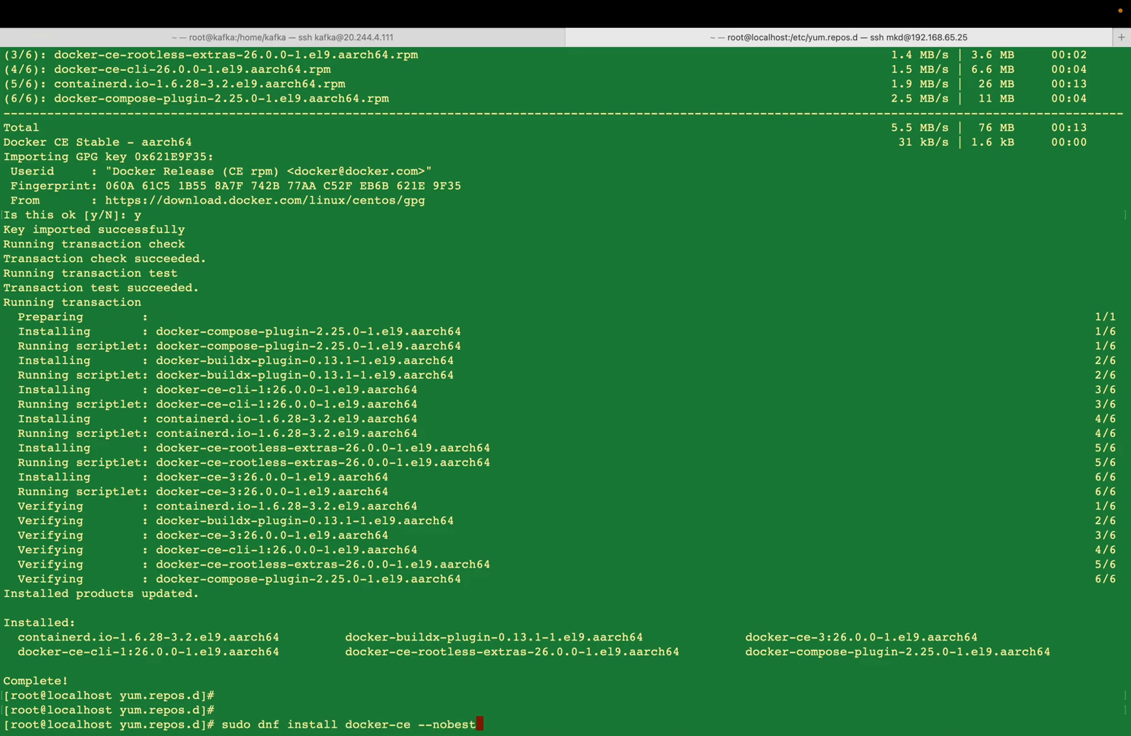
key(Up)
key(Up)
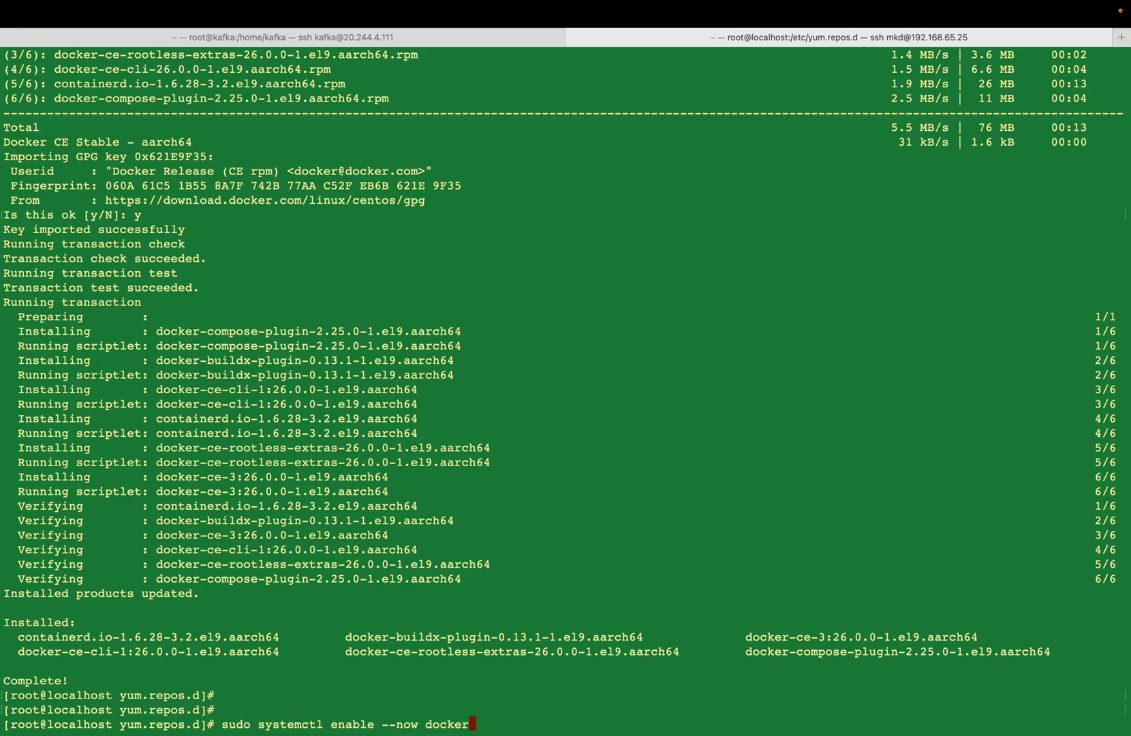
key(Return)
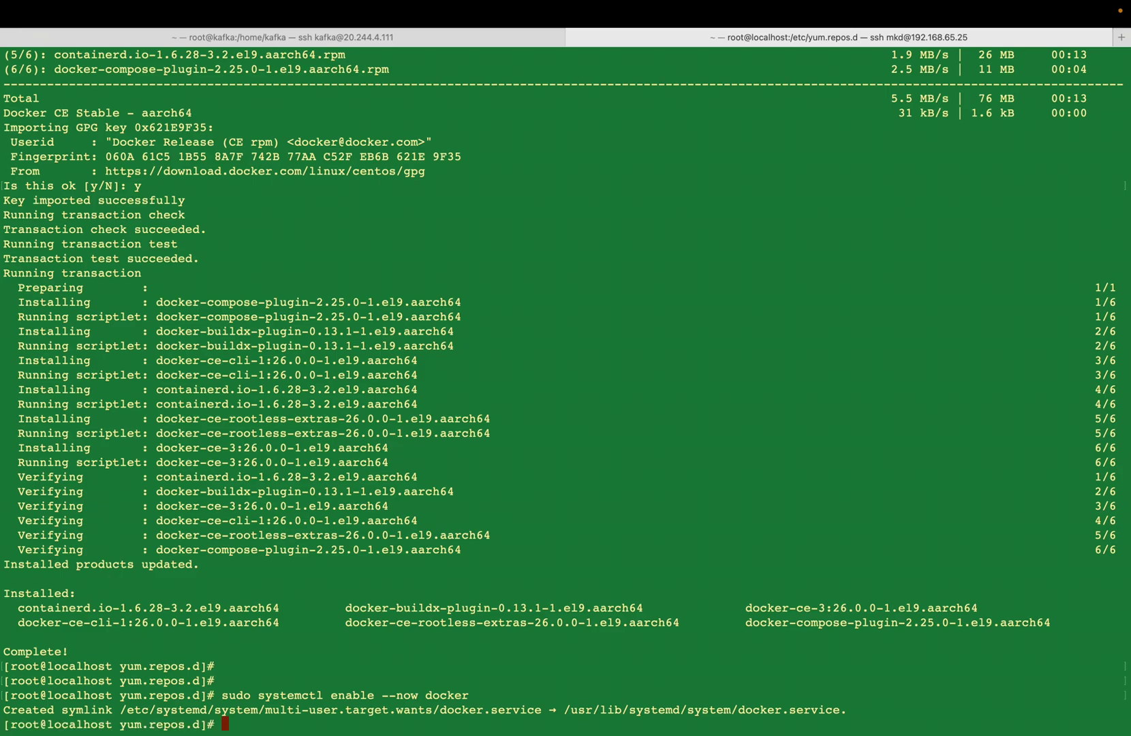
key(Return)
key(Return)
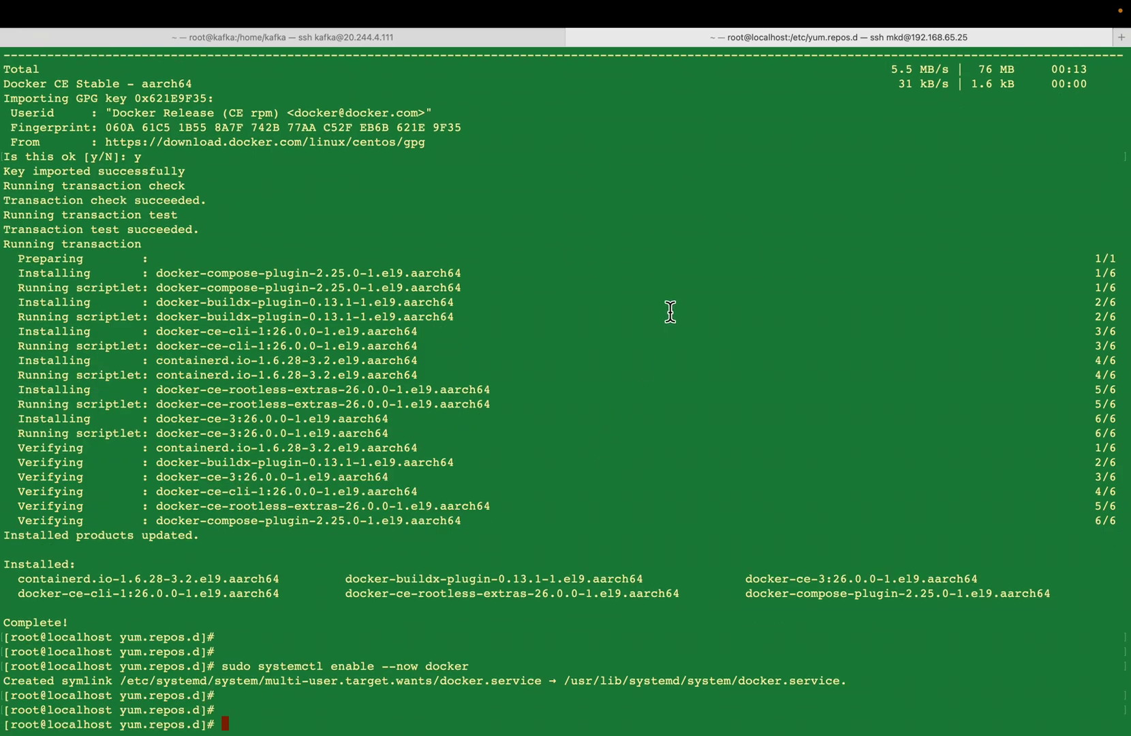
scroll(670, 311, up, 3)
scroll(670, 311, up, 10)
scroll(670, 310, up, 8)
scroll(670, 311, up, 10)
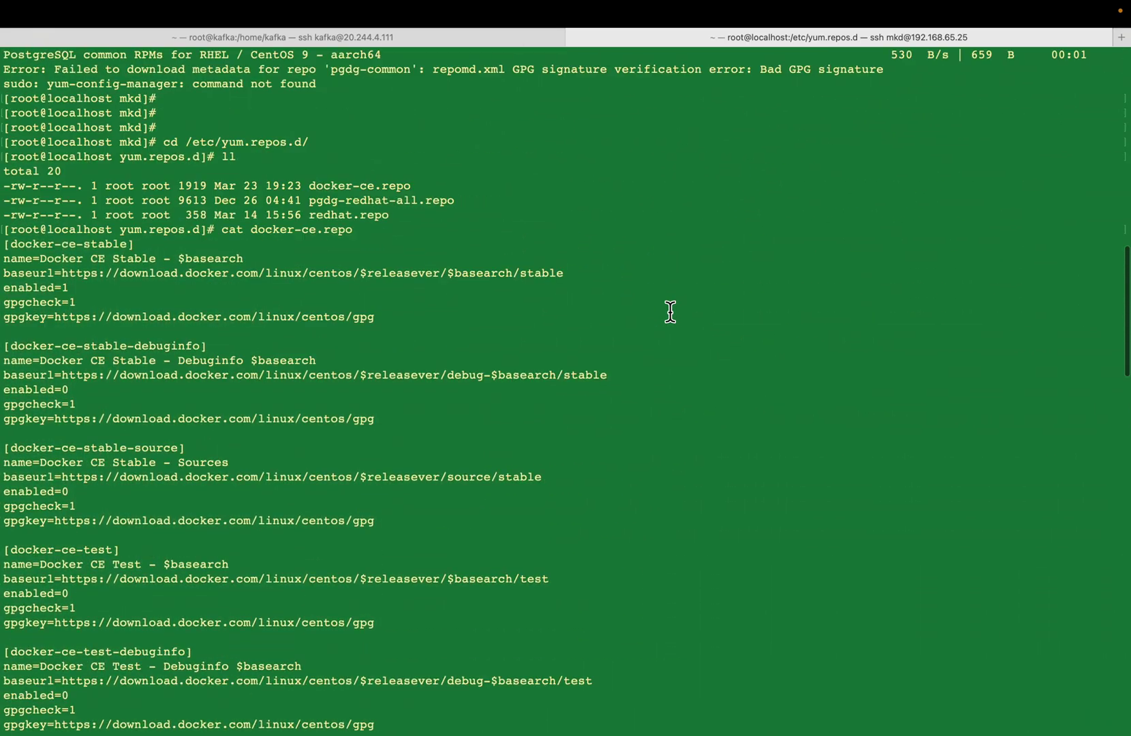
scroll(670, 311, up, 3)
scroll(670, 310, up, 1)
scroll(670, 311, up, 5)
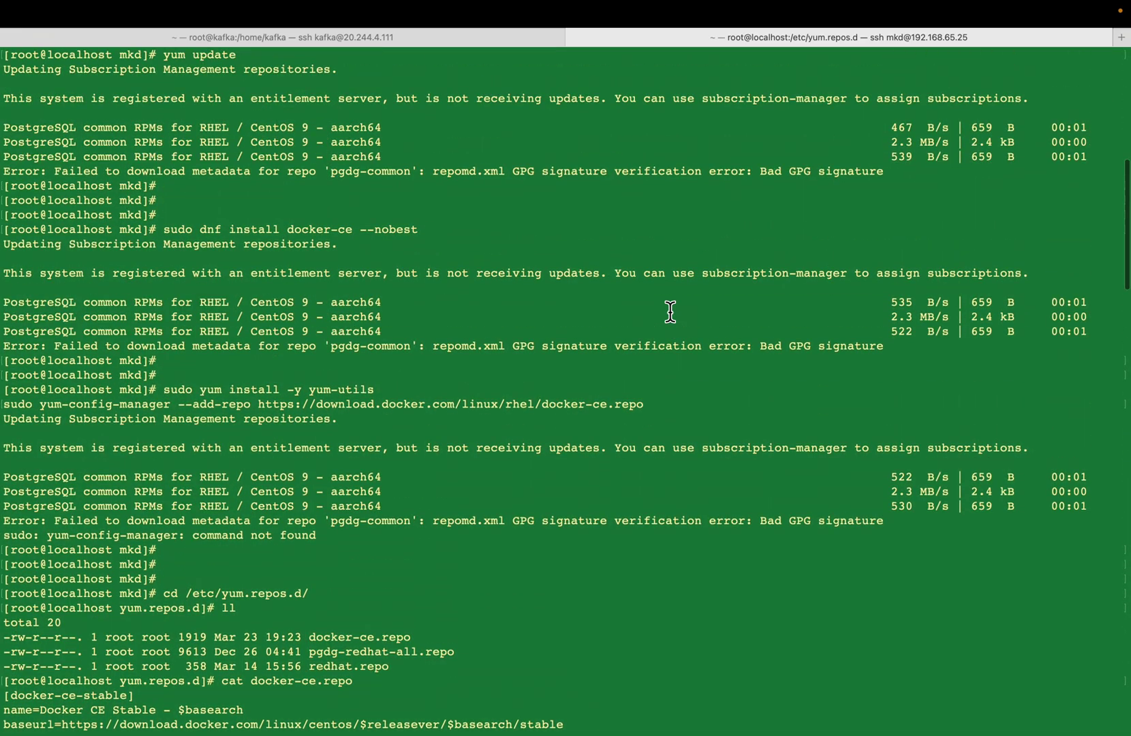
scroll(670, 311, up, 4)
scroll(670, 311, up, 3)
scroll(670, 310, up, 3)
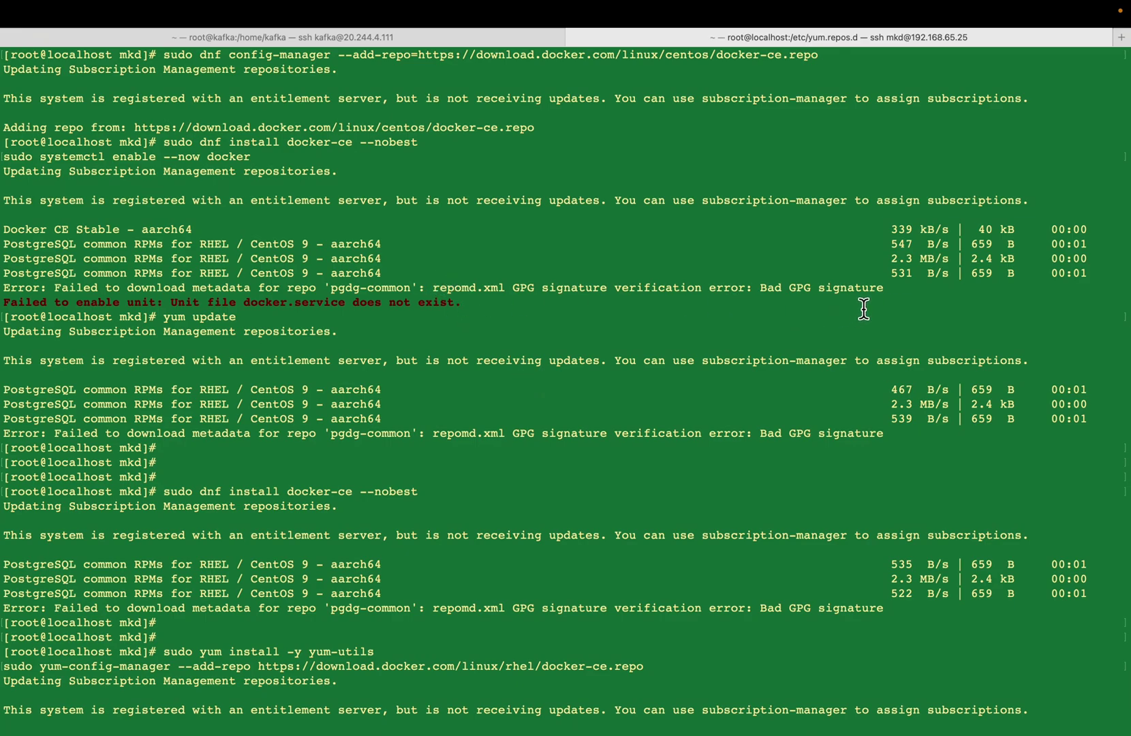
drag(891, 294, 6, 288)
scroll(431, 439, down, 2)
scroll(430, 438, down, 2)
scroll(430, 438, down, 8)
scroll(431, 438, down, 3)
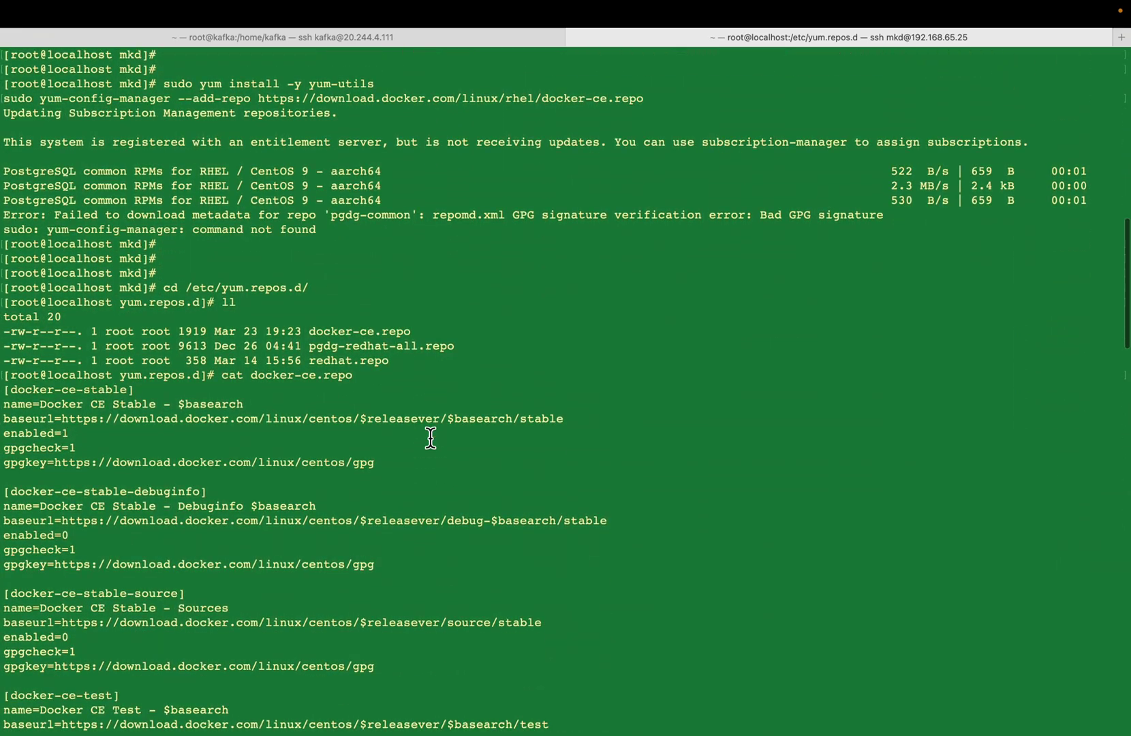